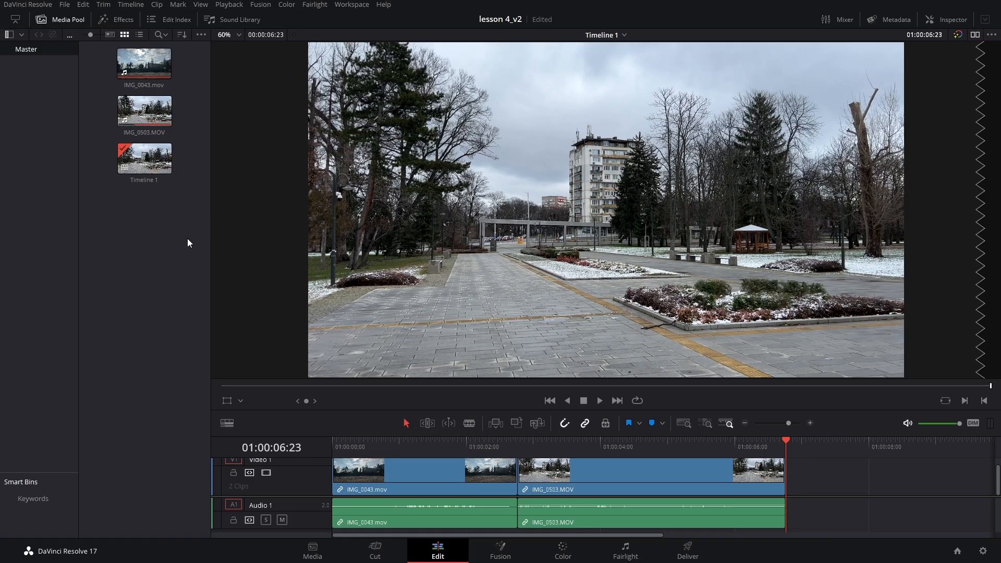
Switch to the Color page and view the first and second clips in turn, ending on the second park clip
{"action": "left_click", "coordinate": [562, 551]}
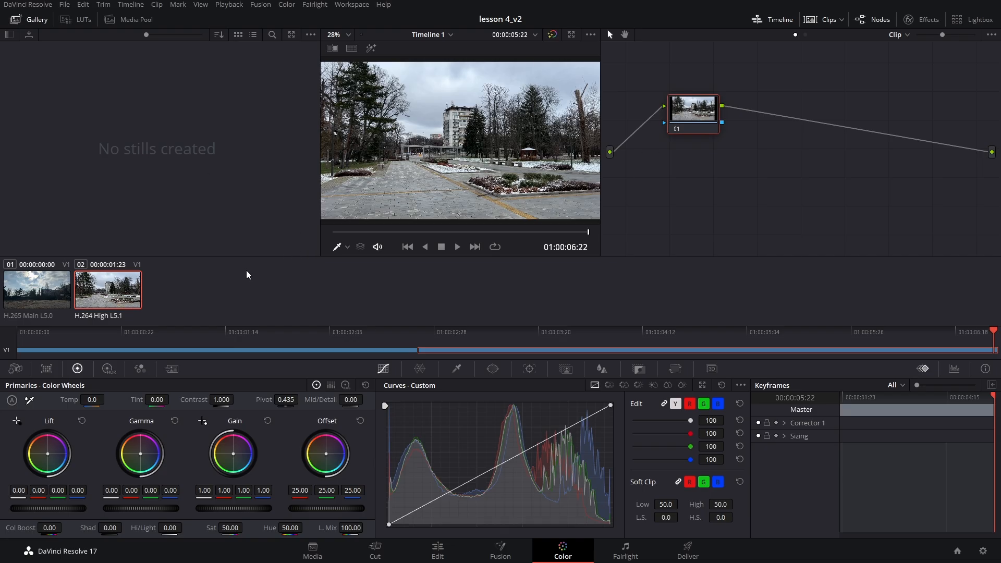
{"action": "left_click", "coordinate": [44, 292]}
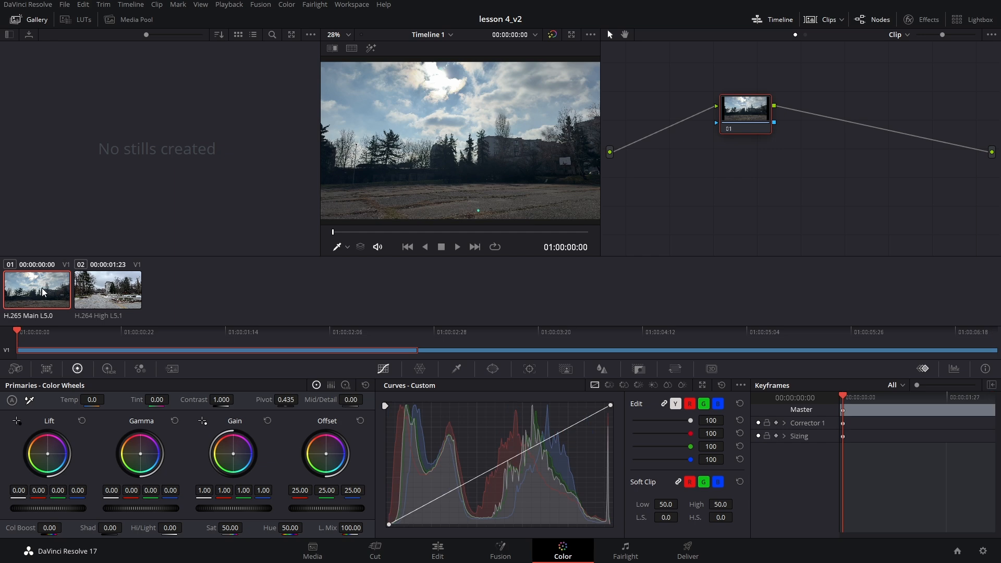
{"action": "left_click", "coordinate": [105, 290]}
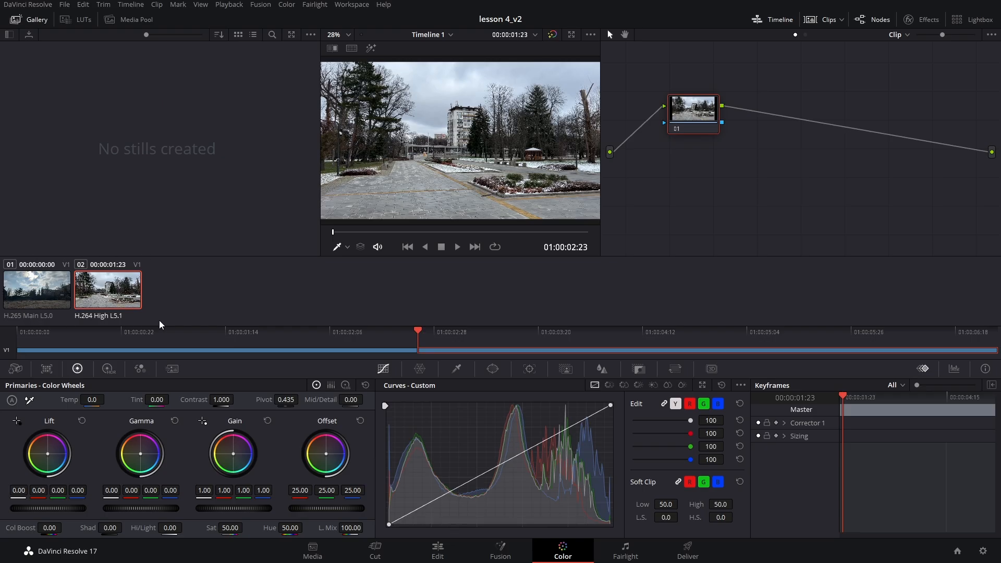
Toggle the clip thumbnails off and on, and park the playhead at 01:00:03:21 in the second clip on the timeline
{"action": "left_click", "coordinate": [828, 21]}
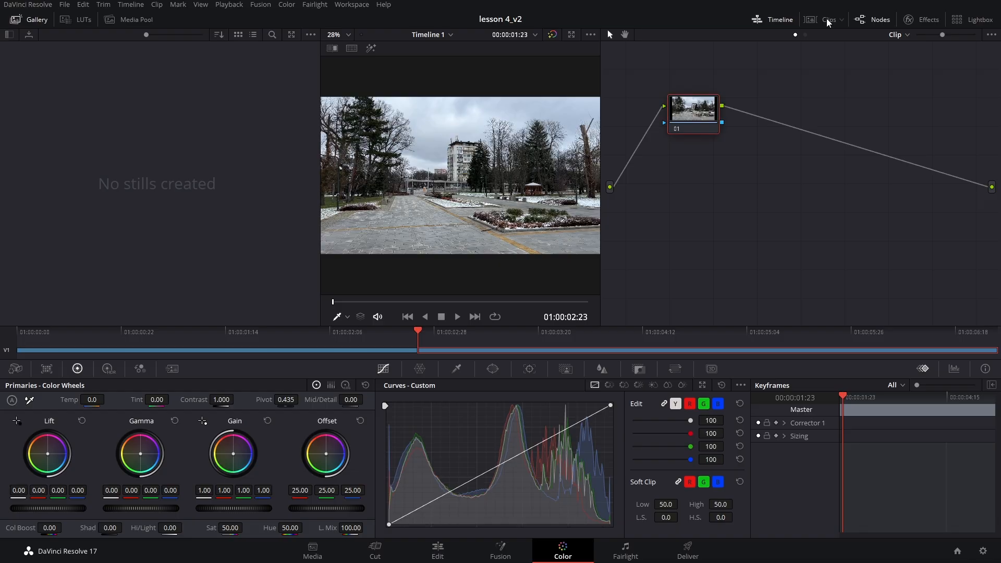
{"action": "left_click", "coordinate": [829, 21]}
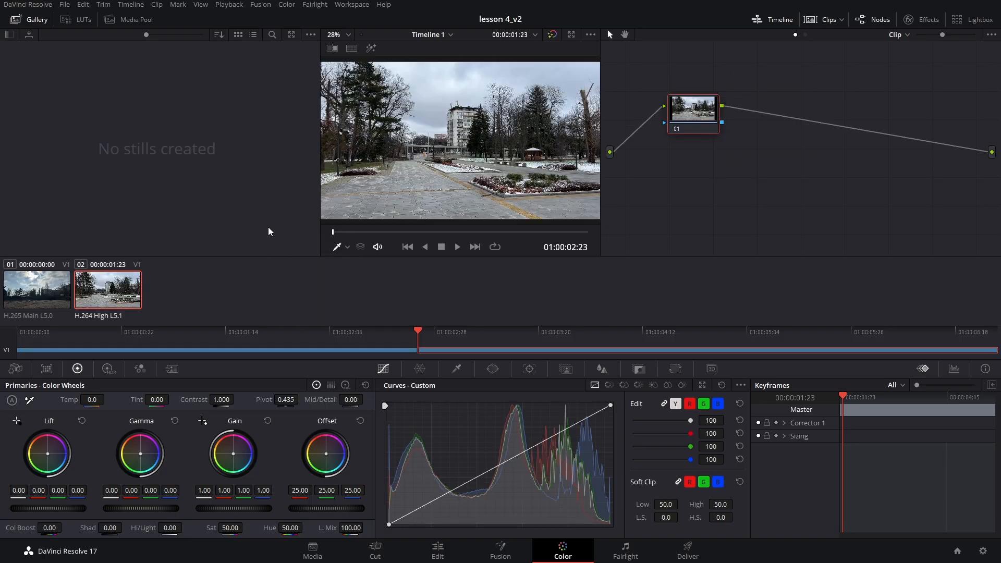
{"action": "left_click", "coordinate": [146, 351]}
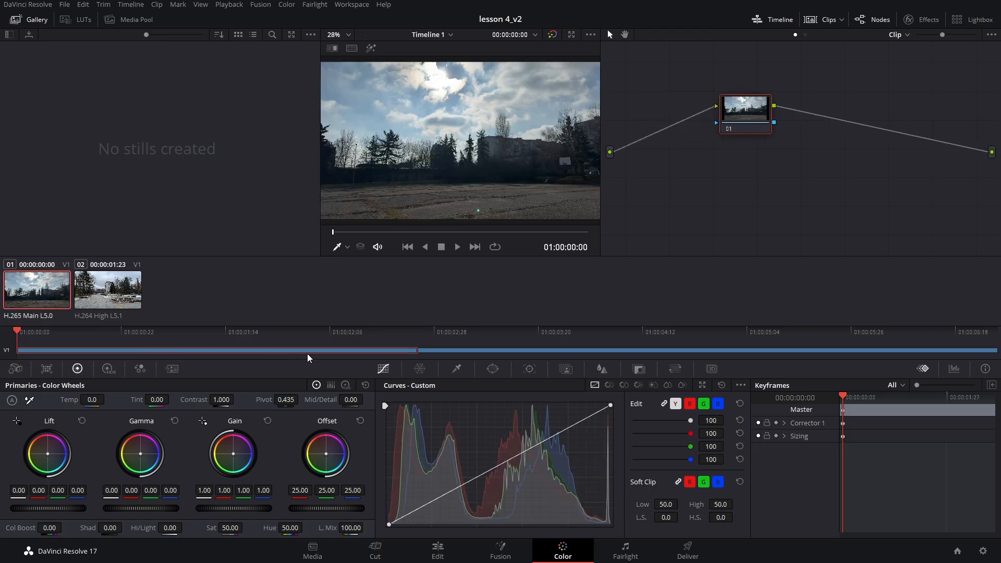
{"action": "left_click", "coordinate": [526, 350]}
{"action": "left_click_drag", "start_coordinate": [421, 335], "coordinate": [558, 336]}
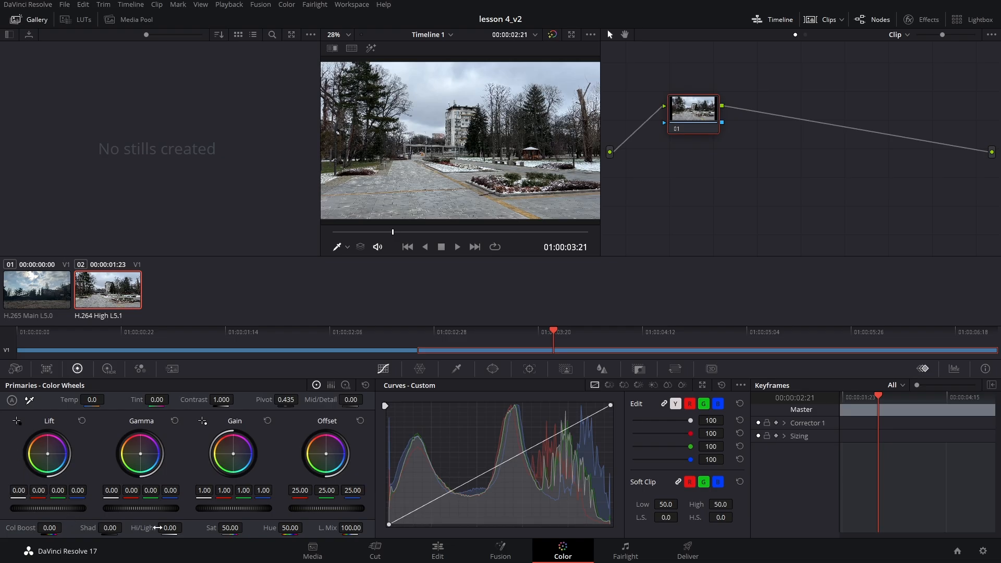
Try raising the master Lift of the second clip to 0.06 and reset the Lift wheel
{"action": "mouse_move", "coordinate": [42, 513]}
{"action": "left_mouse_down"}
{"action": "mouse_move", "coordinate": [58, 512]}
{"action": "mouse_move", "coordinate": [37, 512]}
{"action": "left_mouse_up"}
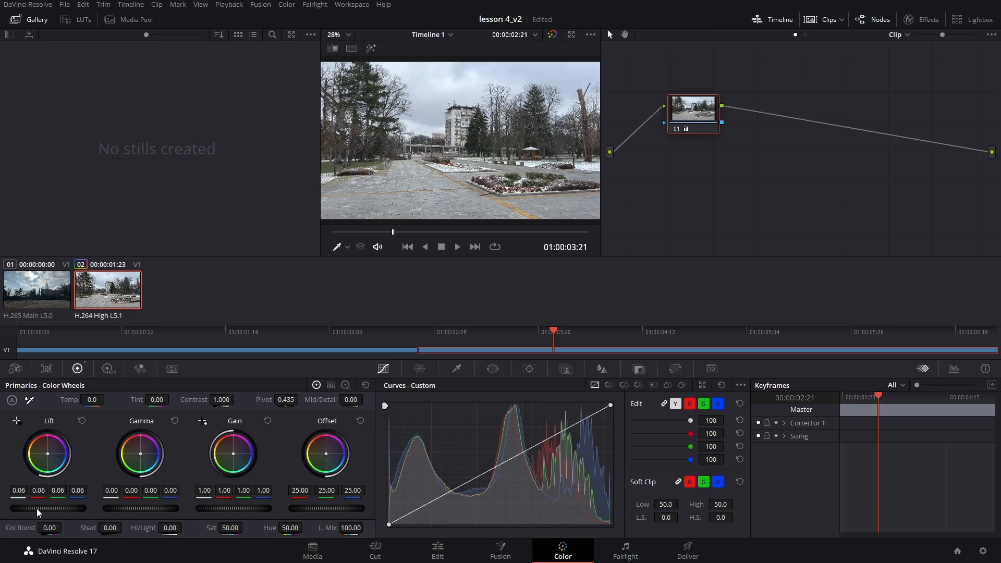
{"action": "left_click", "coordinate": [82, 420]}
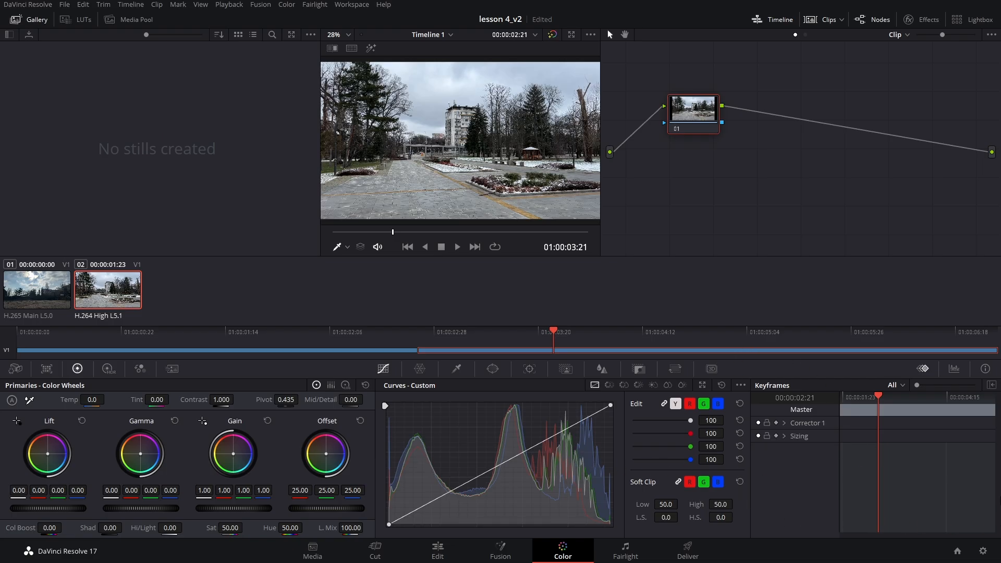
Show the video scopes in place of the keyframes and set the scope type to Parade
{"action": "left_click", "coordinate": [954, 368]}
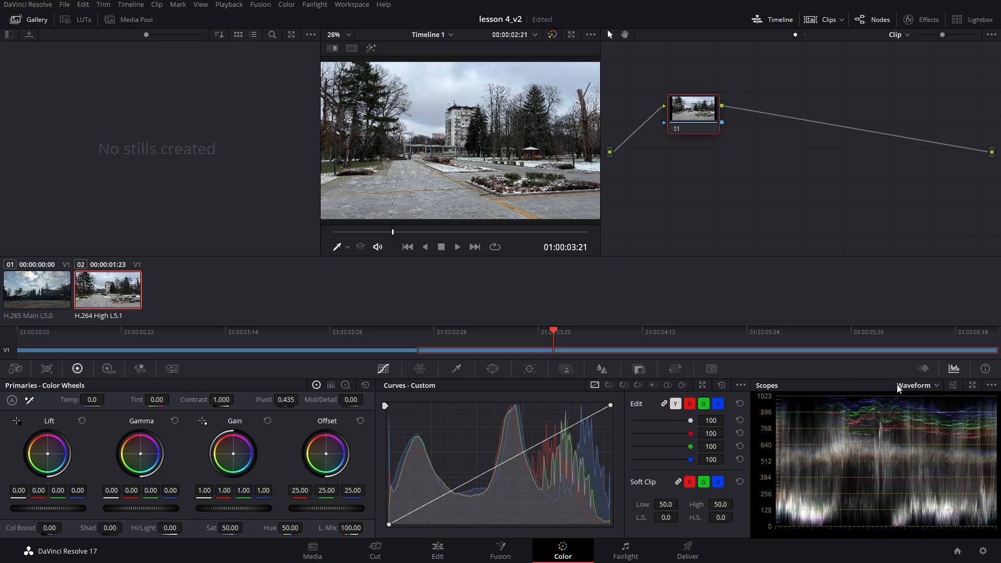
{"action": "left_click", "coordinate": [921, 385]}
{"action": "left_click", "coordinate": [925, 402]}
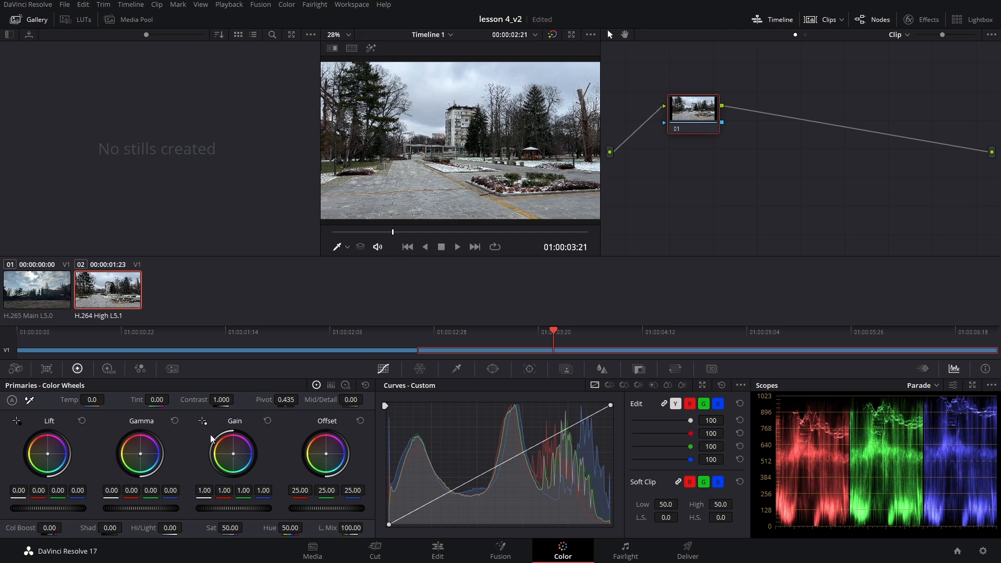
Try a master Gamma change and reset it, and set the scopes back to Waveform
{"action": "left_click_drag", "start_coordinate": [120, 515], "coordinate": [118, 515]}
{"action": "left_click", "coordinate": [175, 420]}
{"action": "left_click", "coordinate": [922, 385]}
{"action": "left_click", "coordinate": [937, 414]}
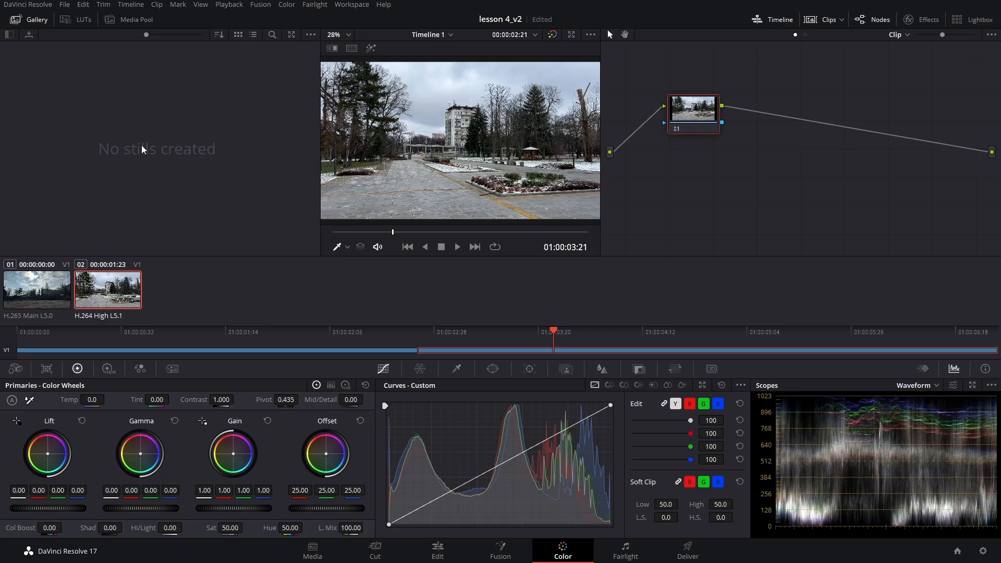
Enlarge the Color page viewer by hiding the Gallery, Timeline, Clips and page navigation, and widening it against the node editor
{"action": "left_click", "coordinate": [439, 553]}
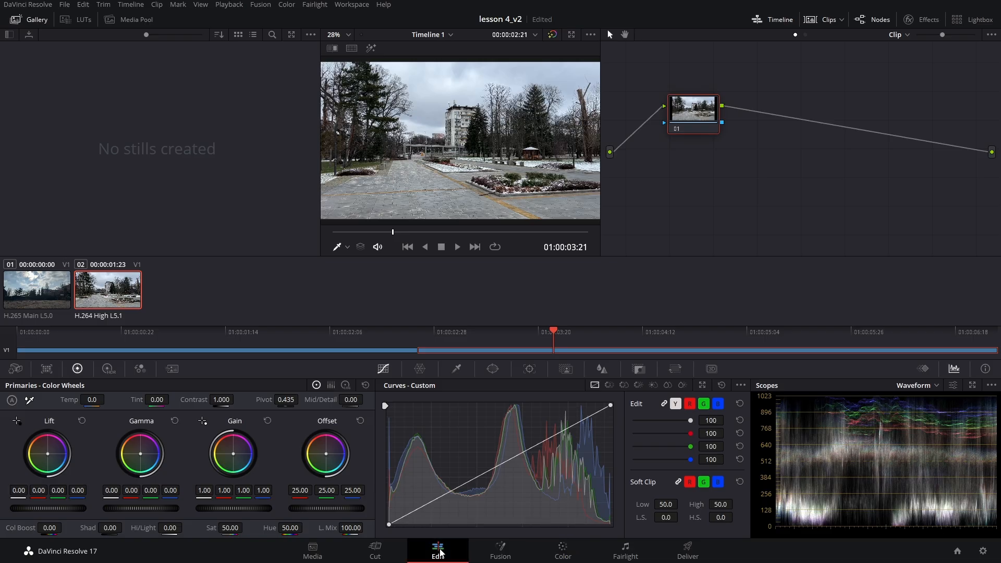
{"action": "left_click", "coordinate": [562, 552]}
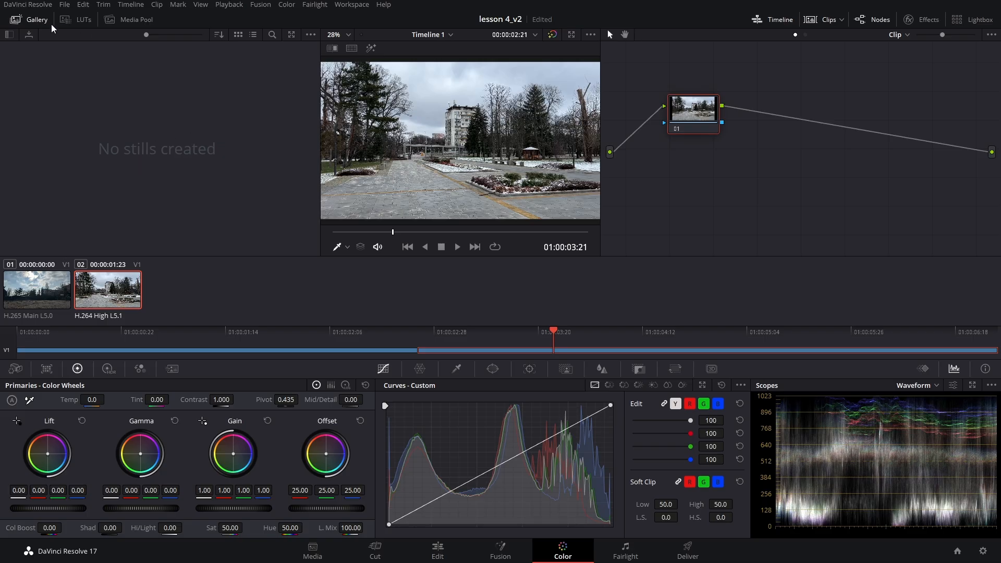
{"action": "left_click", "coordinate": [37, 21]}
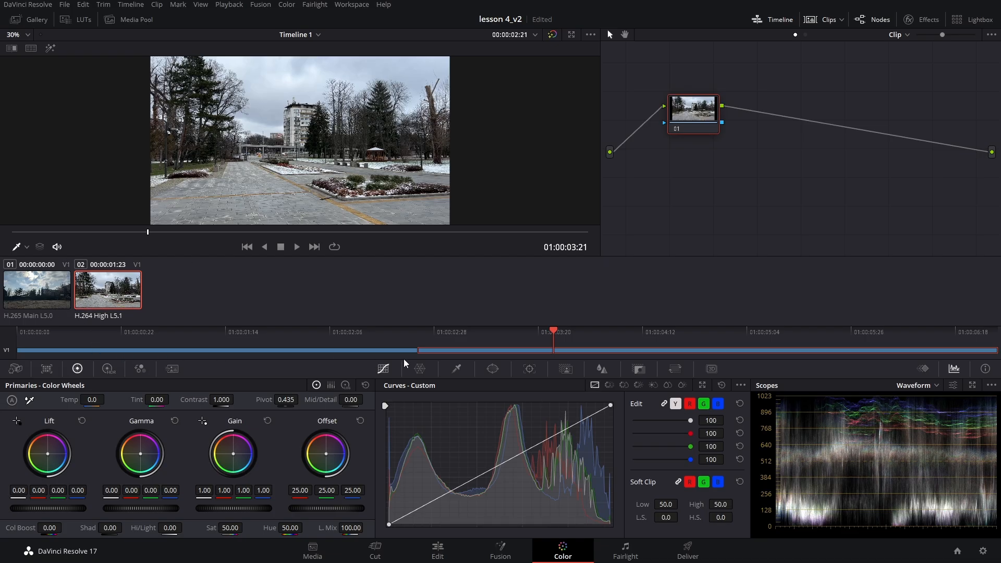
{"action": "left_click", "coordinate": [782, 20]}
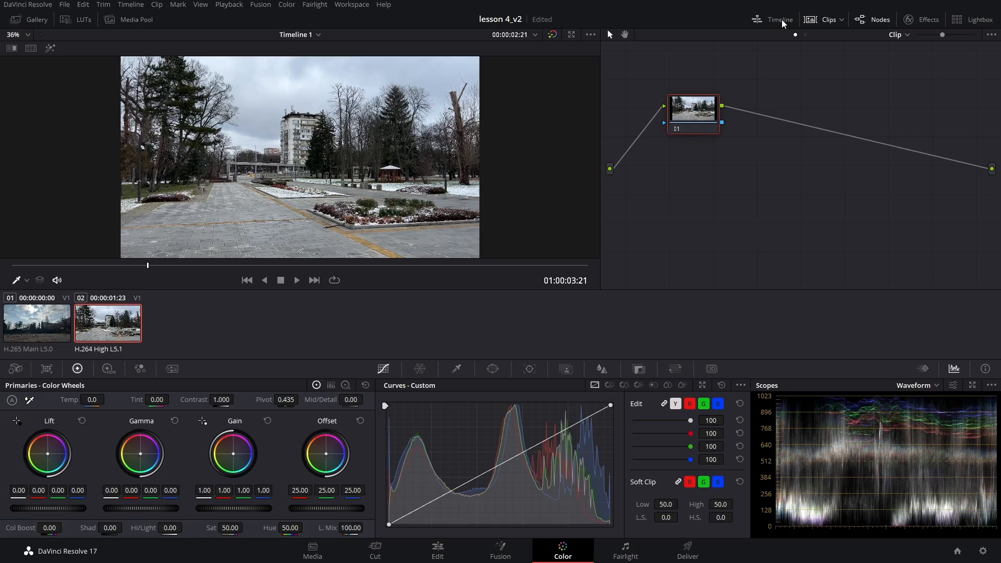
{"action": "left_click", "coordinate": [827, 20]}
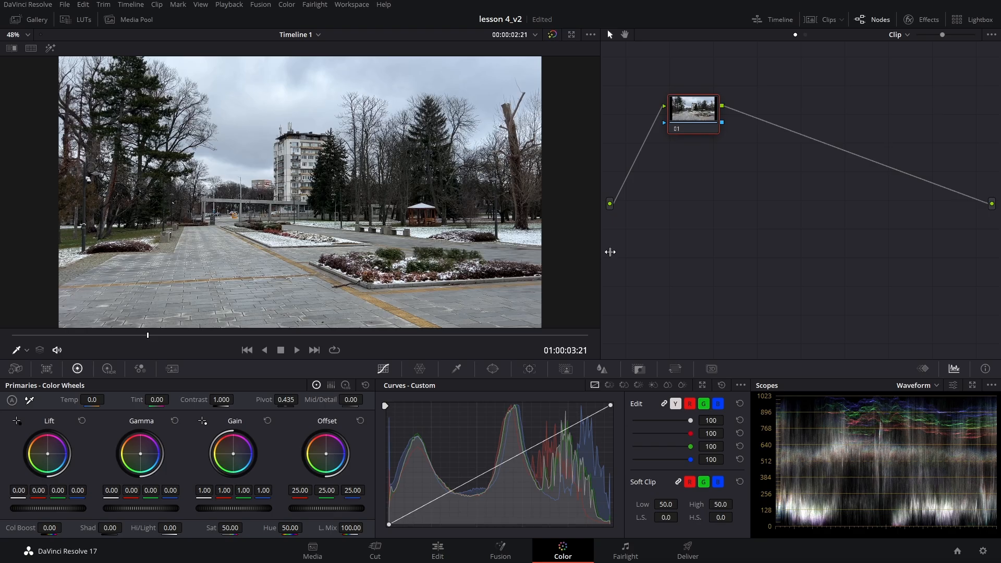
{"action": "left_click_drag", "start_coordinate": [600, 251], "coordinate": [694, 256]}
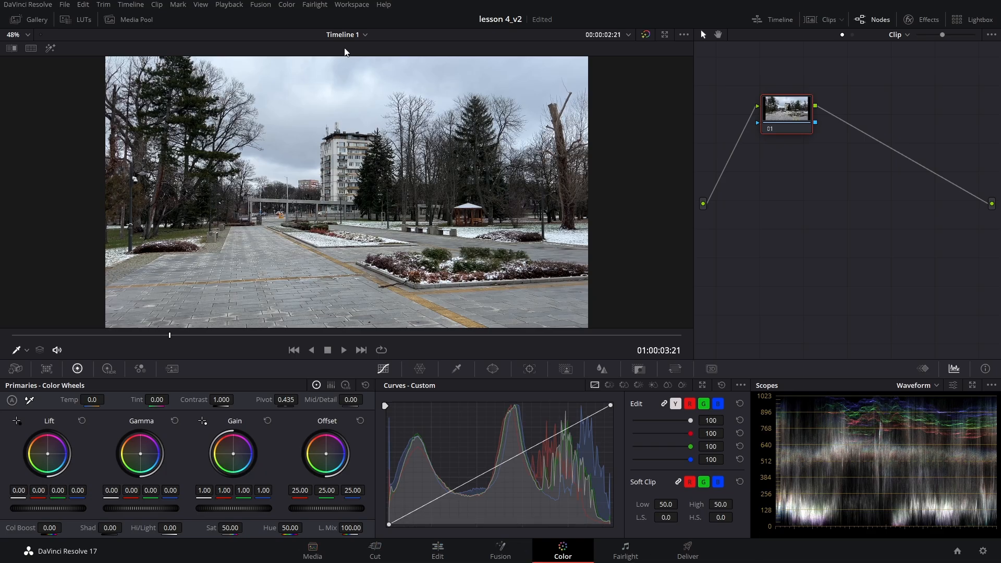
{"action": "left_click", "coordinate": [352, 4]}
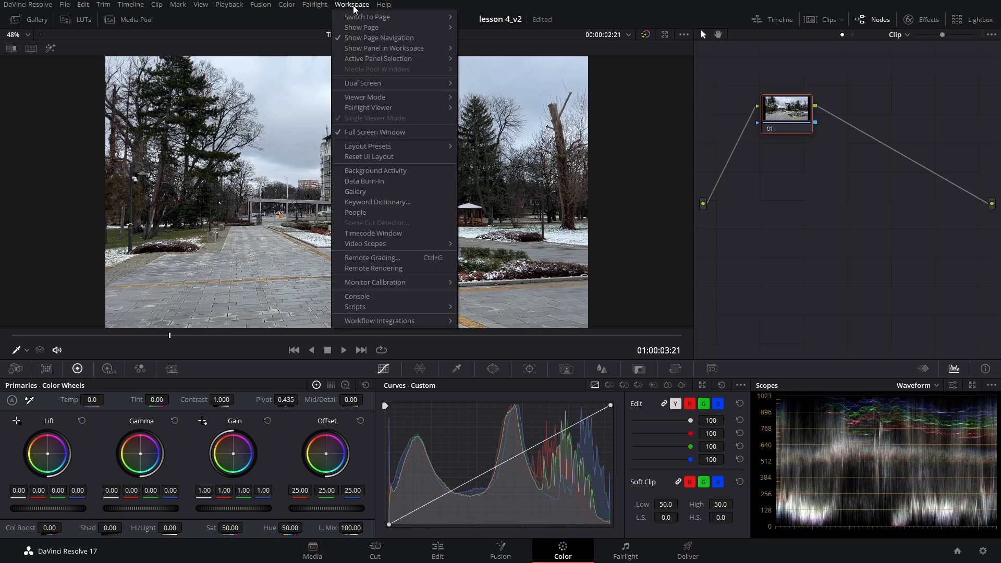
{"action": "left_click", "coordinate": [363, 38]}
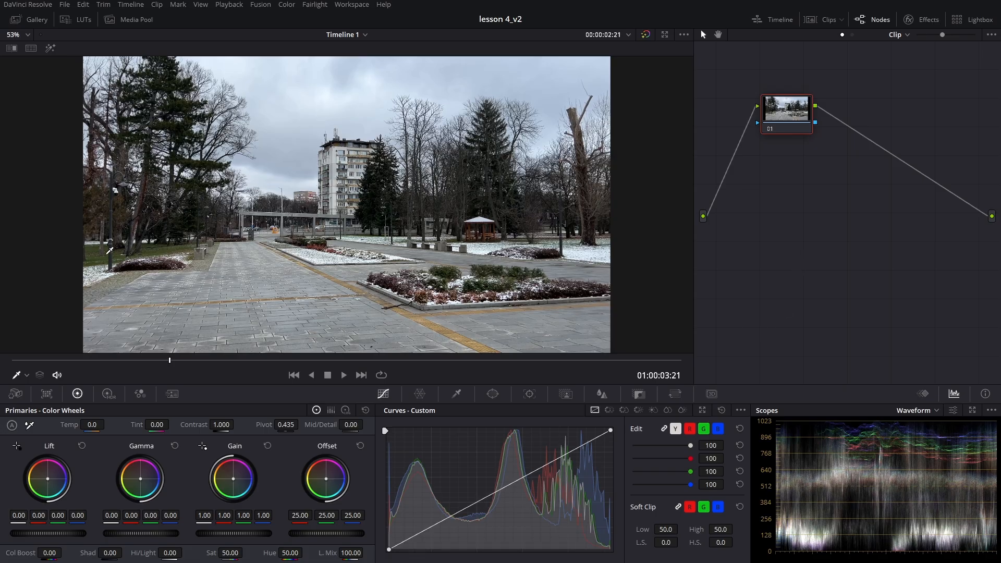
Play the clip up to 01:00:04:06, try a master Lift of 0.02 there, and reset Lift
{"action": "key", "text": "space"}
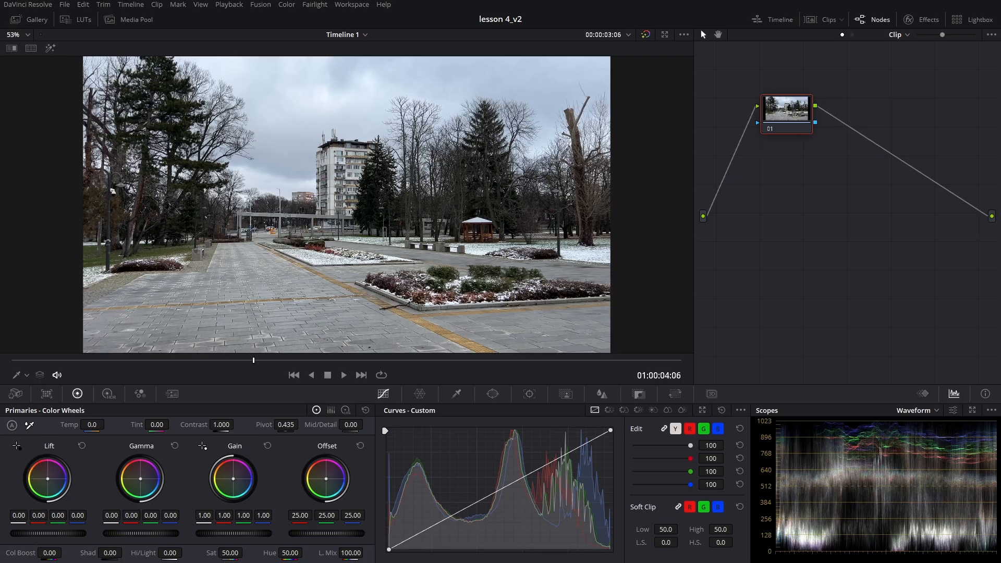
{"action": "mouse_move", "coordinate": [48, 533]}
{"action": "left_mouse_down"}
{"action": "mouse_move", "coordinate": [68, 532]}
{"action": "mouse_move", "coordinate": [29, 533]}
{"action": "mouse_move", "coordinate": [58, 533]}
{"action": "left_mouse_up"}
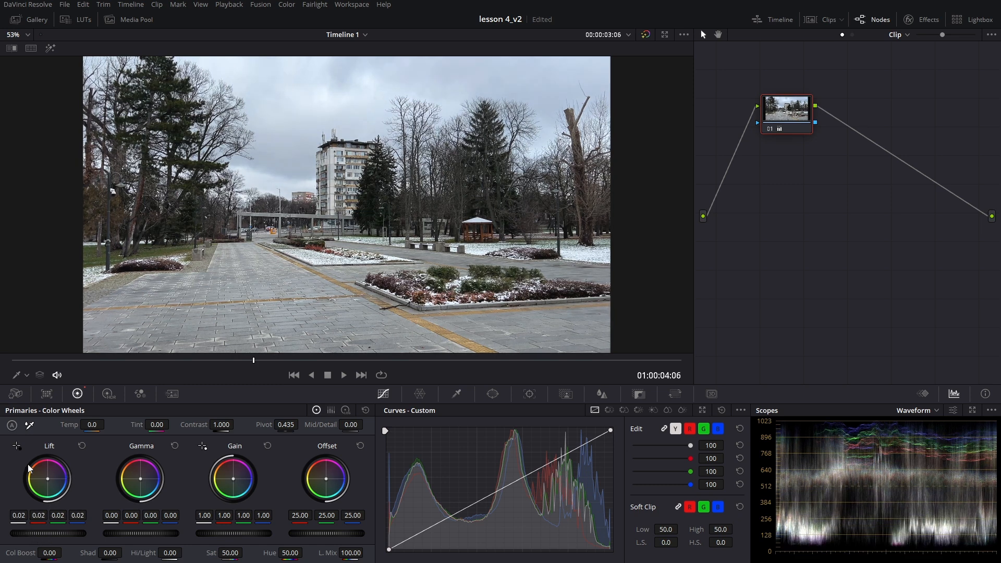
{"action": "left_click", "coordinate": [82, 445]}
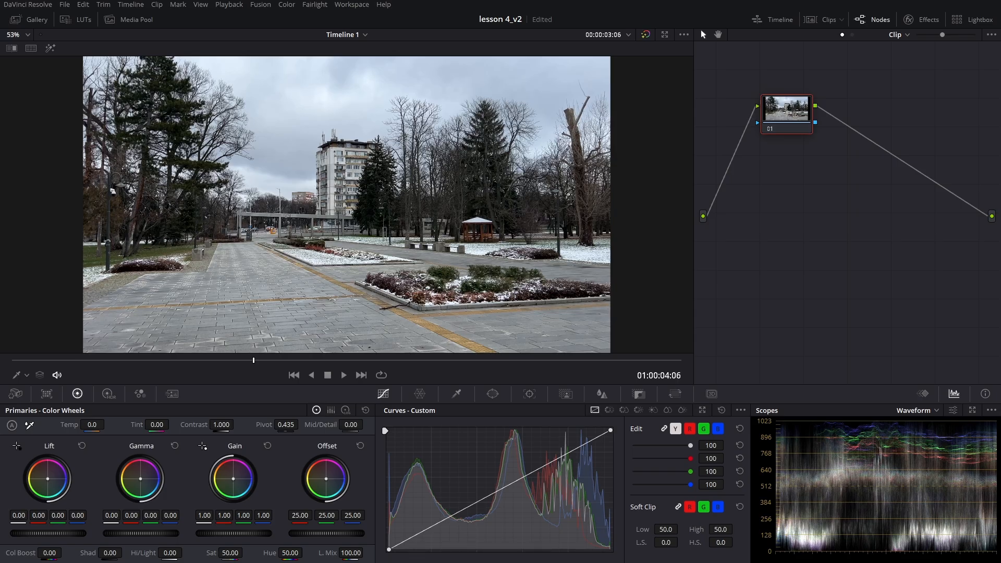
Try master Lift values of -0.01, 0.02 and 0.03 to compare the shadows on the waveform, and reset Lift
{"action": "mouse_move", "coordinate": [21, 532]}
{"action": "left_mouse_down"}
{"action": "mouse_move", "coordinate": [42, 533]}
{"action": "mouse_move", "coordinate": [19, 533]}
{"action": "left_mouse_up"}
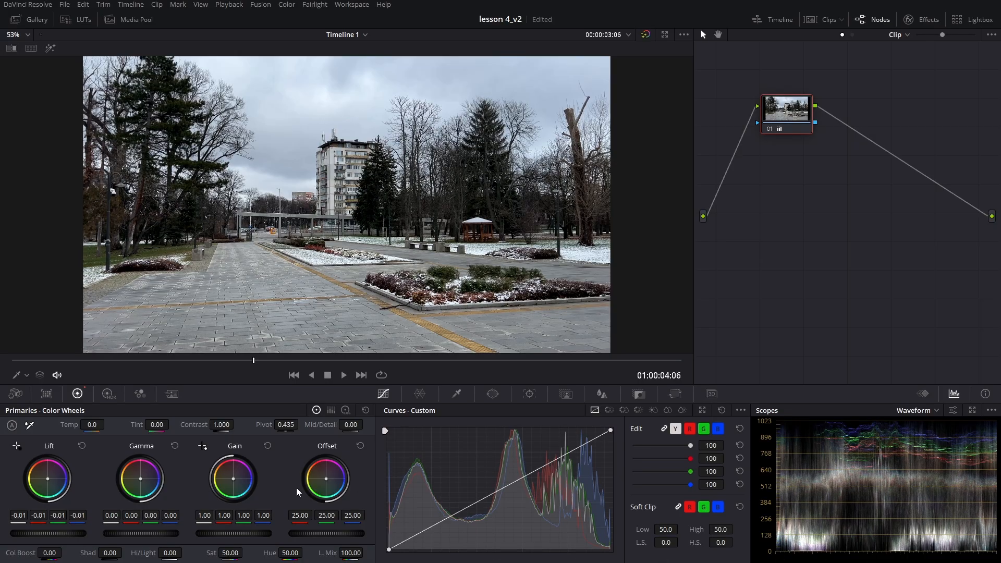
{"action": "mouse_move", "coordinate": [31, 532]}
{"action": "left_mouse_down"}
{"action": "mouse_move", "coordinate": [47, 532]}
{"action": "mouse_move", "coordinate": [16, 532]}
{"action": "mouse_move", "coordinate": [40, 532]}
{"action": "left_mouse_up"}
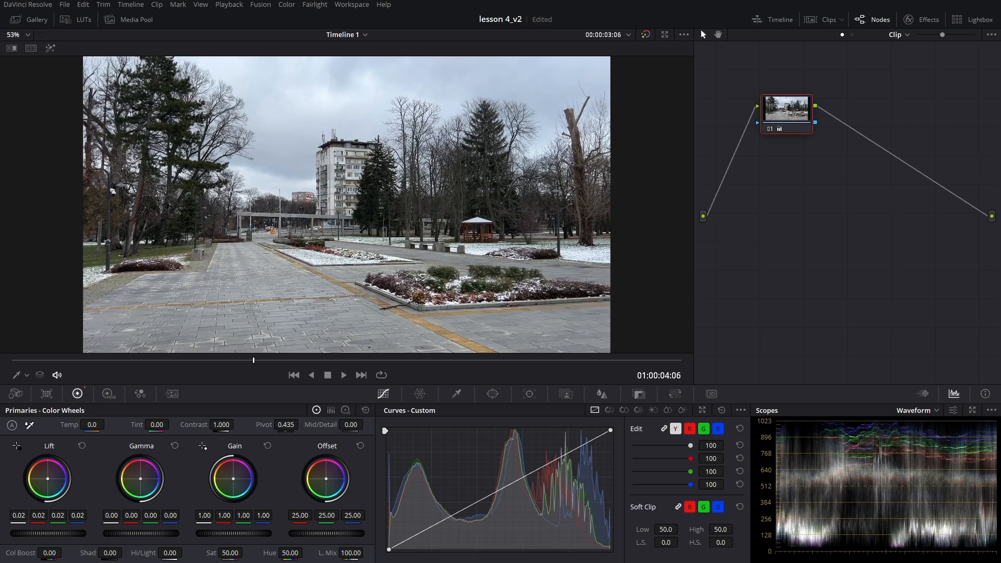
{"action": "mouse_move", "coordinate": [47, 533]}
{"action": "left_mouse_down"}
{"action": "mouse_move", "coordinate": [60, 533]}
{"action": "mouse_move", "coordinate": [26, 533]}
{"action": "mouse_move", "coordinate": [57, 532]}
{"action": "left_mouse_up"}
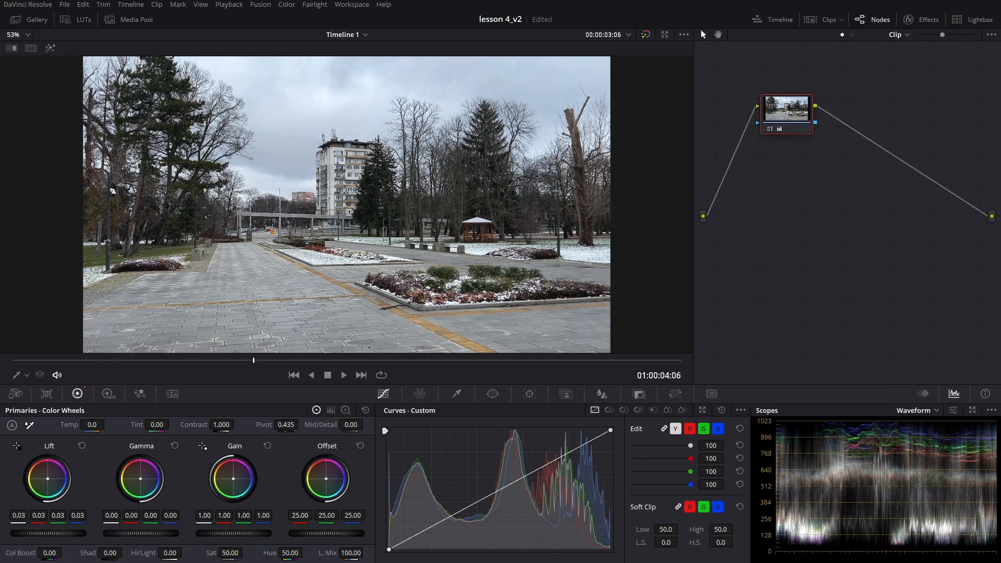
{"action": "left_click", "coordinate": [81, 446]}
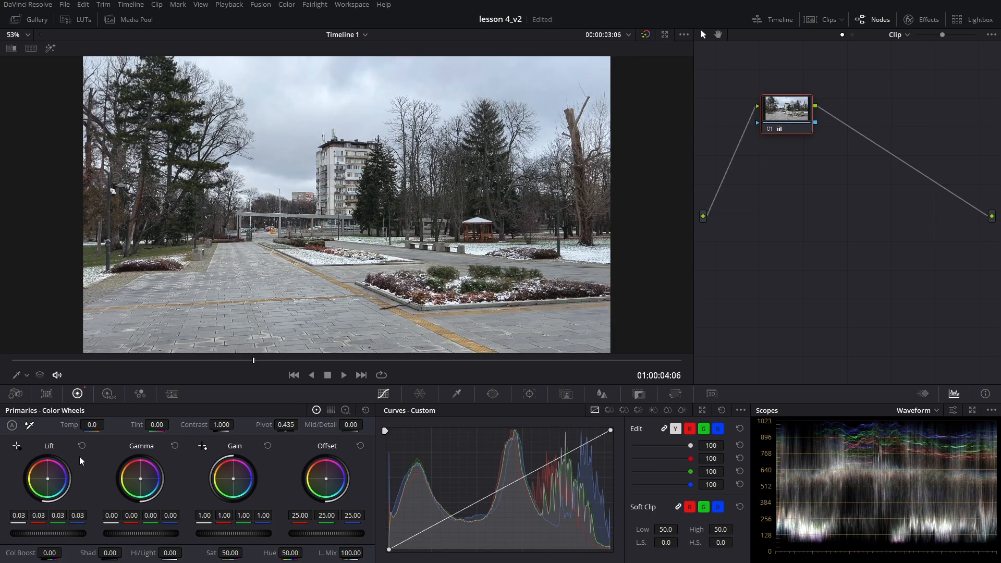
{"action": "left_click", "coordinate": [80, 445]}
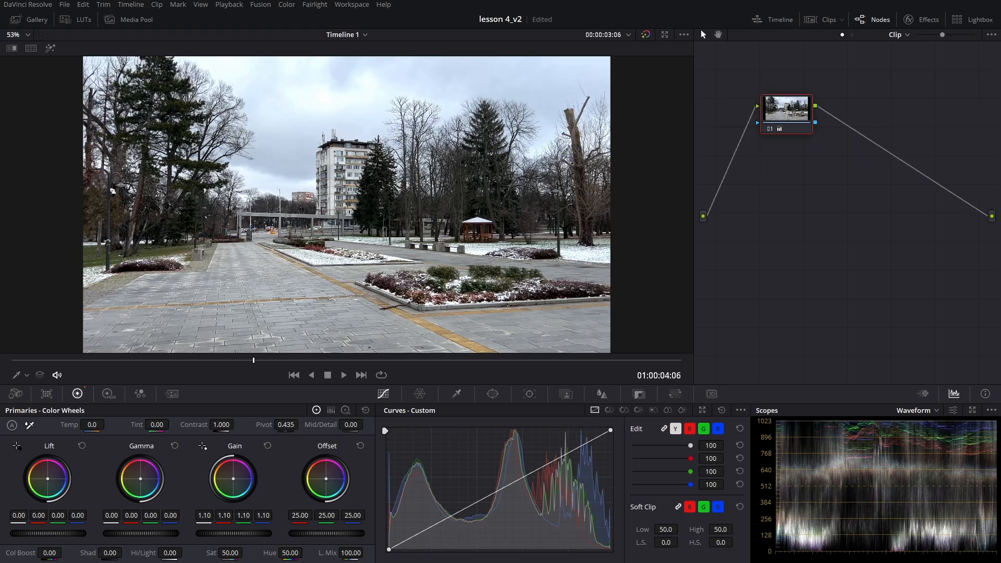
Try a master Gain of 0.95 and a master Offset of 19.95, resetting each wheel after its trial
{"action": "left_click_drag", "start_coordinate": [252, 533], "coordinate": [245, 533]}
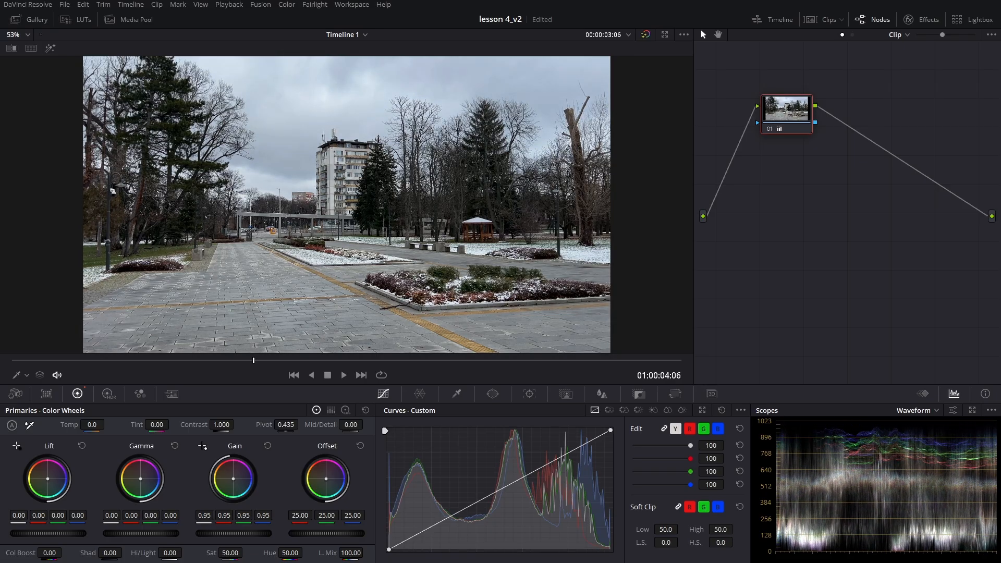
{"action": "left_click", "coordinate": [268, 446]}
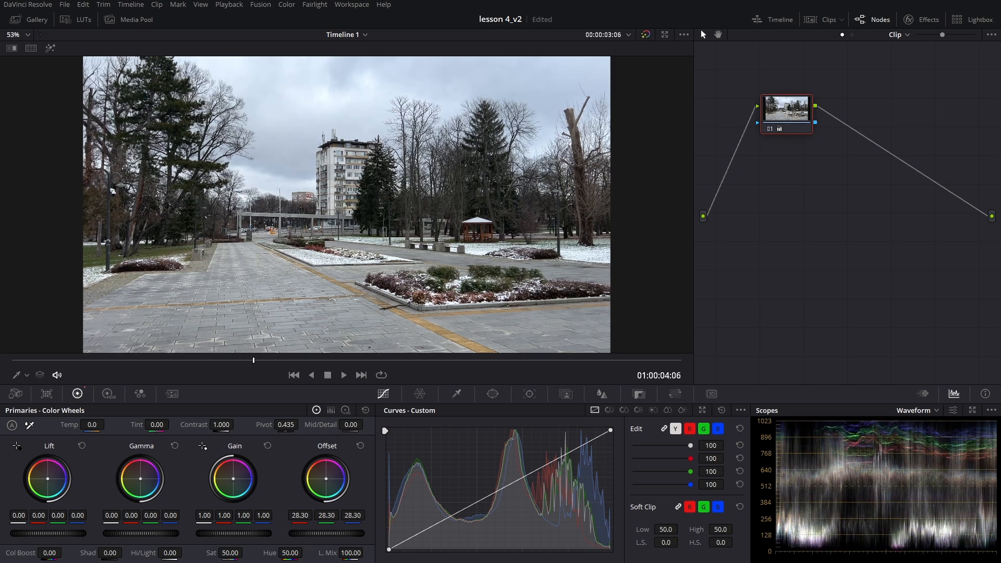
{"action": "left_click_drag", "start_coordinate": [326, 533], "coordinate": [407, 499]}
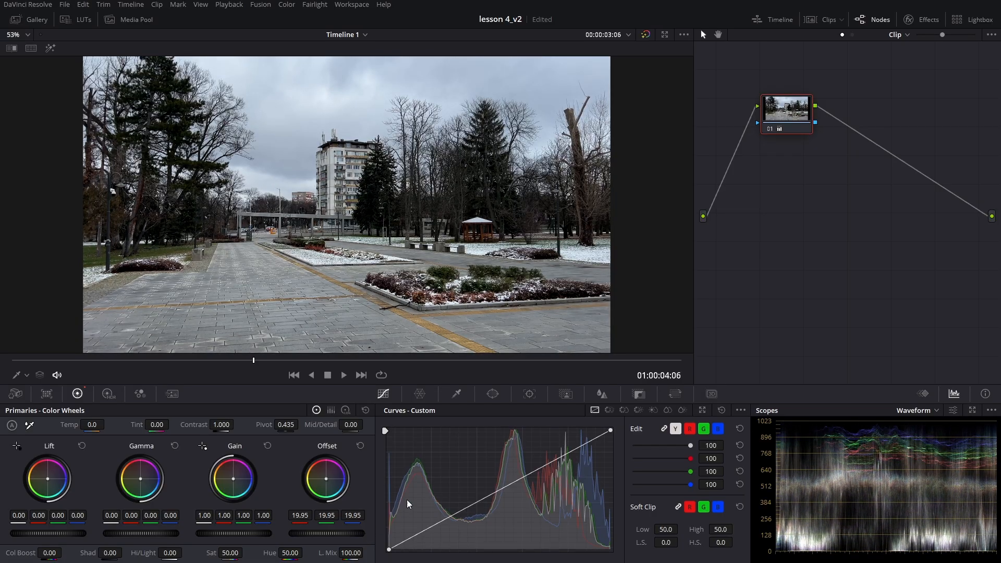
{"action": "left_click", "coordinate": [360, 446]}
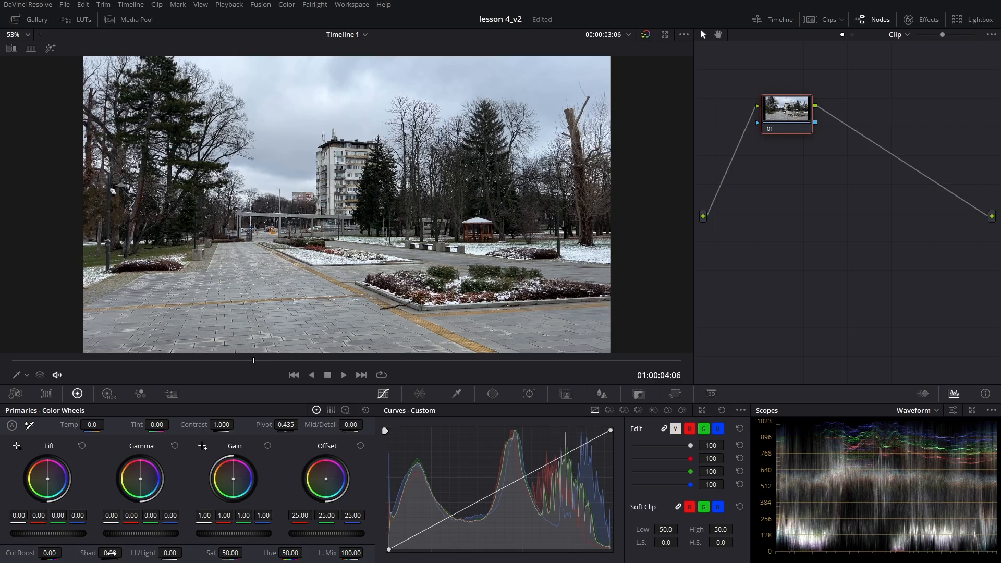
Try a Shadows value of 17.00, reset it, and raise Shadows to 90.50
{"action": "mouse_move", "coordinate": [109, 553]}
{"action": "left_mouse_down"}
{"action": "mouse_move", "coordinate": [73, 552]}
{"action": "mouse_move", "coordinate": [103, 555]}
{"action": "left_mouse_up"}
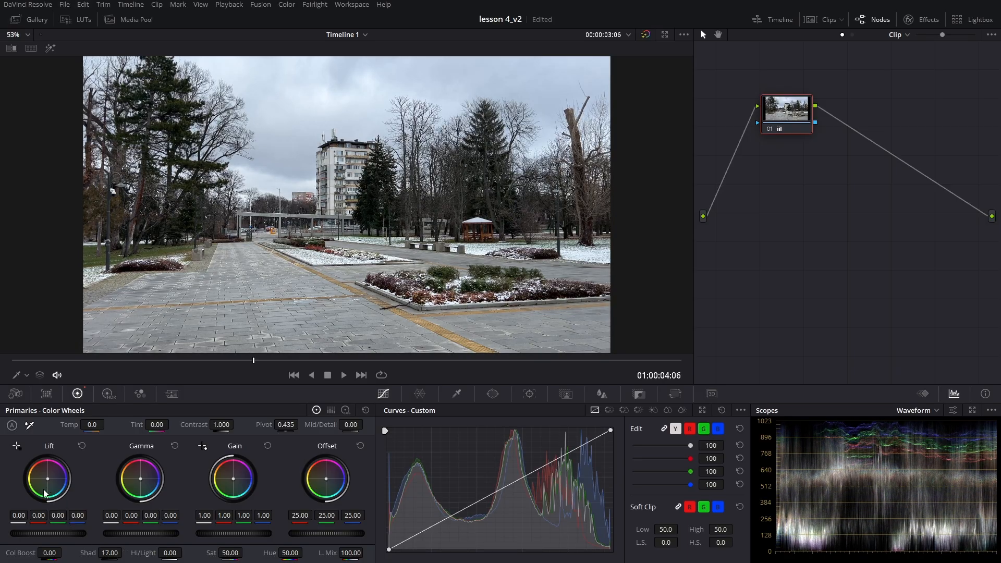
{"action": "double_click", "coordinate": [84, 553]}
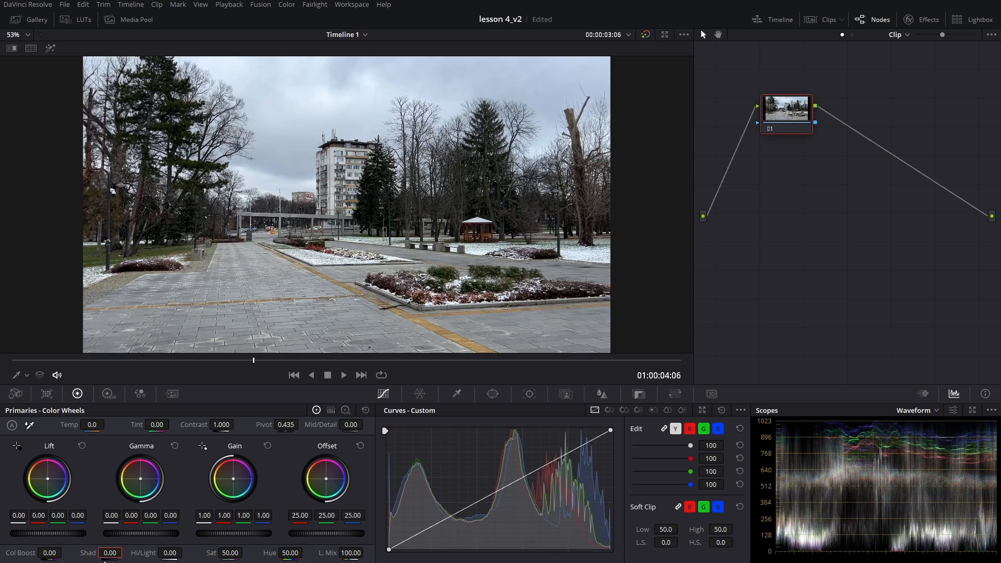
{"action": "left_click_drag", "start_coordinate": [109, 554], "coordinate": [156, 554]}
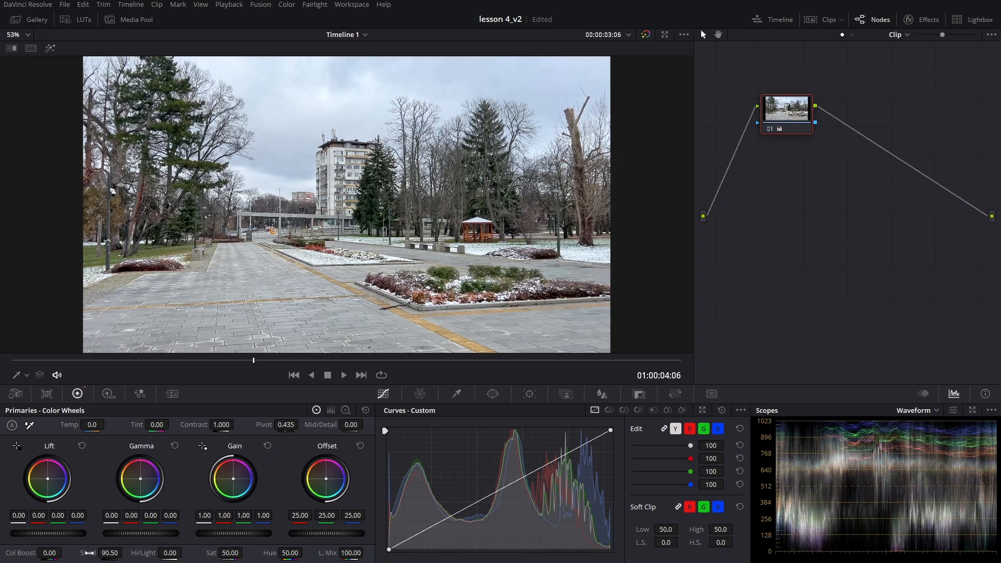
Reset Shadows, try Highlights values of -19.00, -48.00 and -33.00, and reset Highlights
{"action": "double_click", "coordinate": [88, 552]}
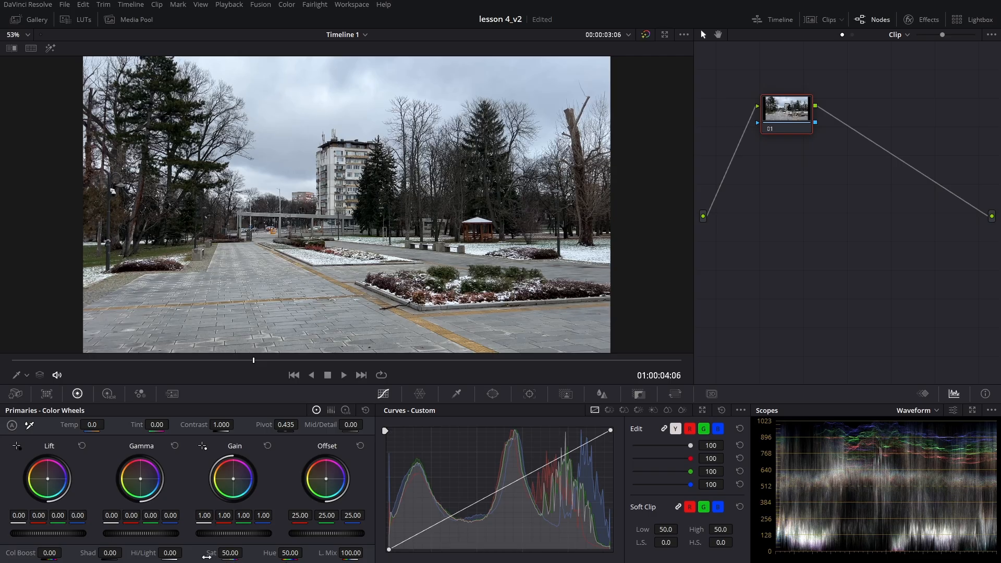
{"action": "mouse_move", "coordinate": [172, 552]}
{"action": "left_mouse_down"}
{"action": "mouse_move", "coordinate": [185, 552]}
{"action": "mouse_move", "coordinate": [162, 552]}
{"action": "mouse_move", "coordinate": [192, 553]}
{"action": "mouse_move", "coordinate": [175, 550]}
{"action": "left_mouse_up"}
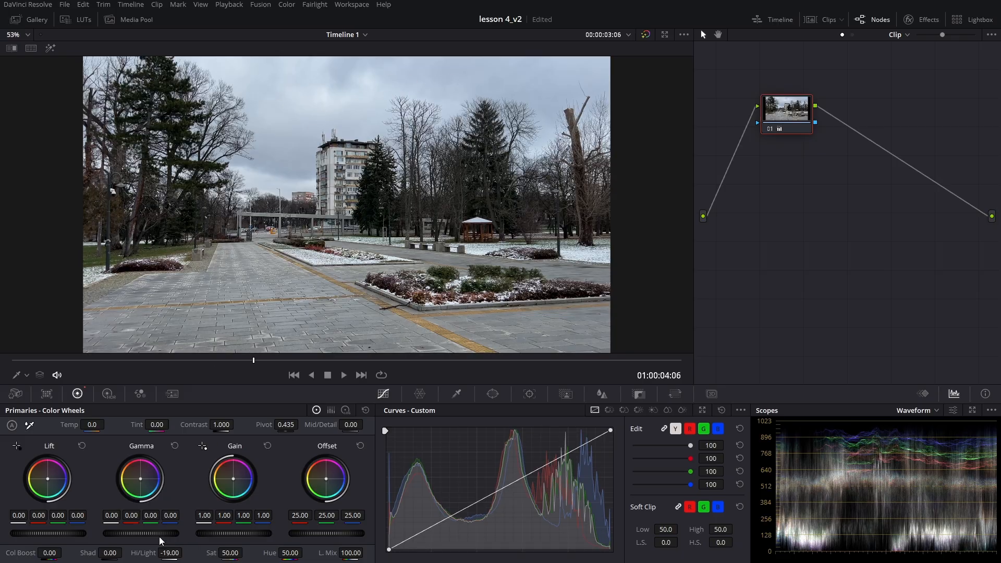
{"action": "left_click", "coordinate": [168, 553]}
{"action": "type", "text": "-48"}
{"action": "key", "text": "Return"}
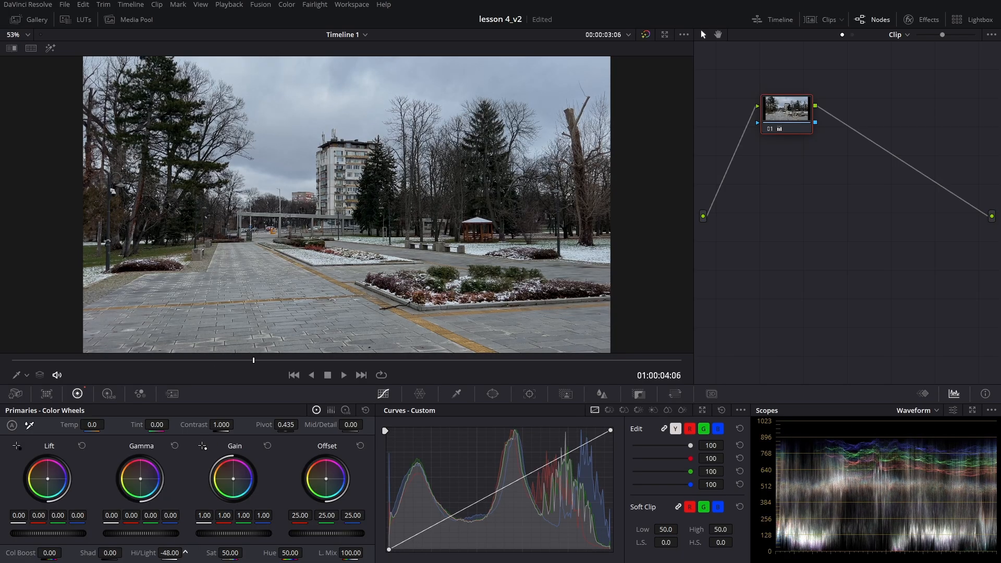
{"action": "left_click_drag", "start_coordinate": [136, 552], "coordinate": [142, 553]}
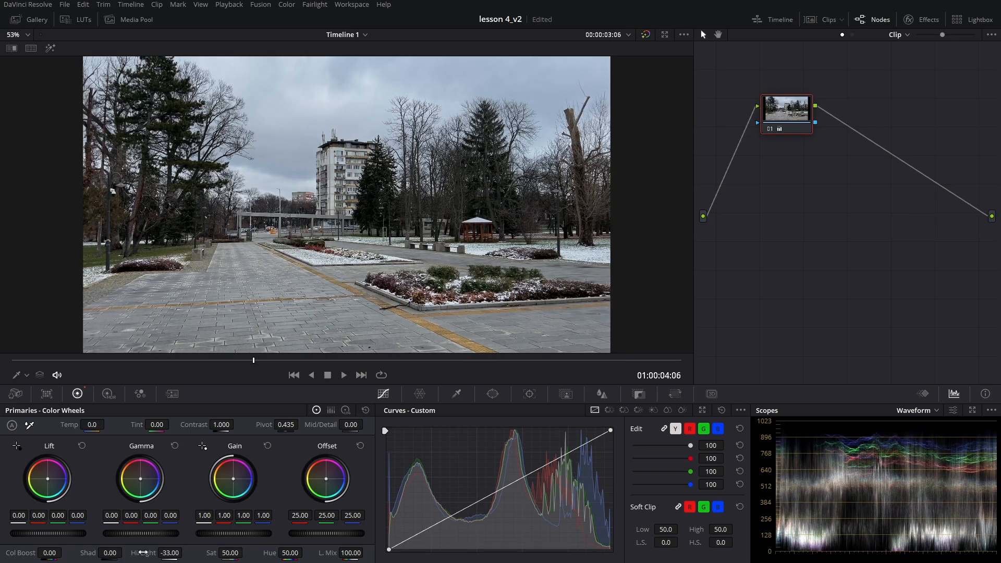
{"action": "double_click", "coordinate": [142, 552]}
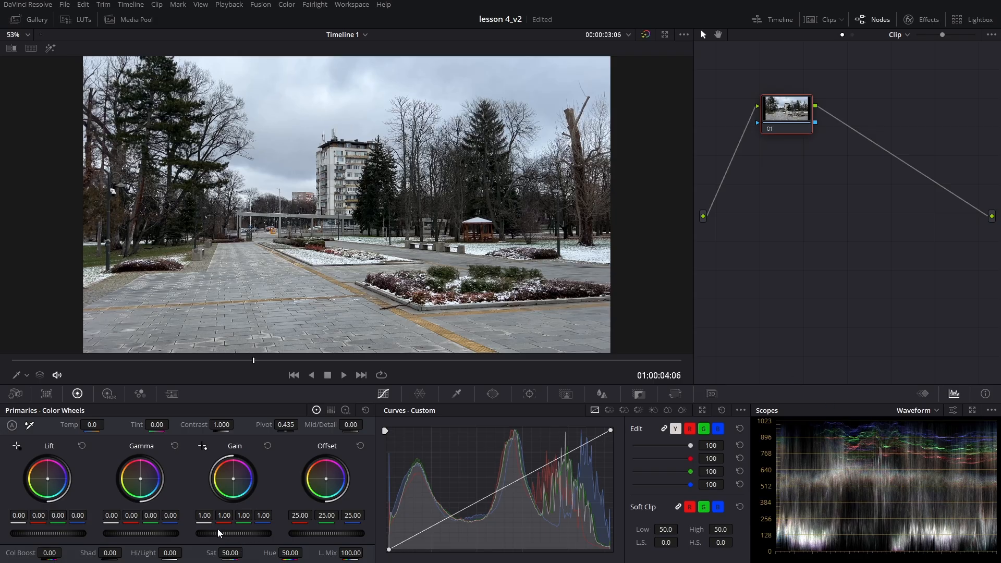
Try a master Gain of 1.51 and Contrast values of 0.442 and 1.038, resetting each control after its trial
{"action": "left_click_drag", "start_coordinate": [230, 532], "coordinate": [265, 532]}
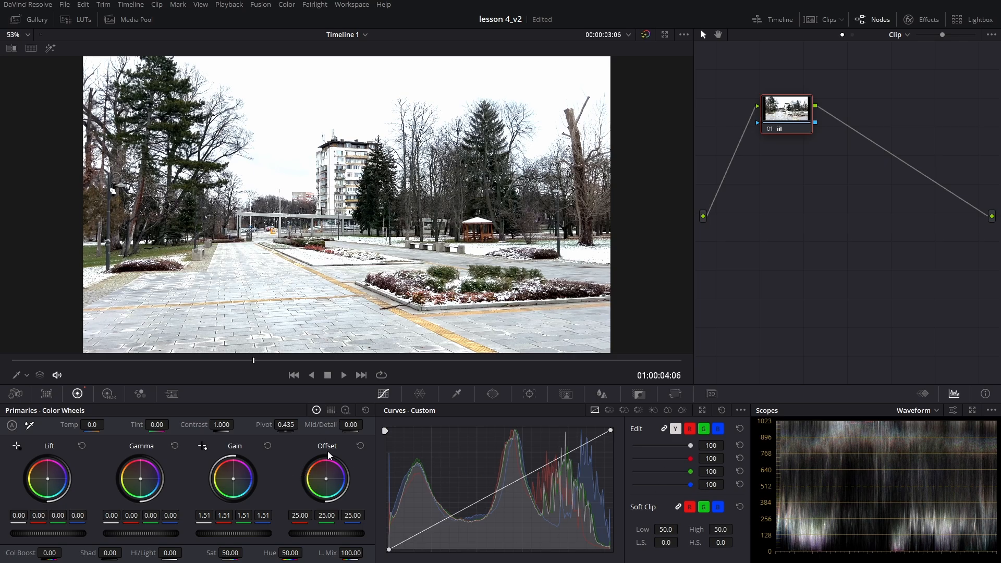
{"action": "left_click", "coordinate": [267, 446]}
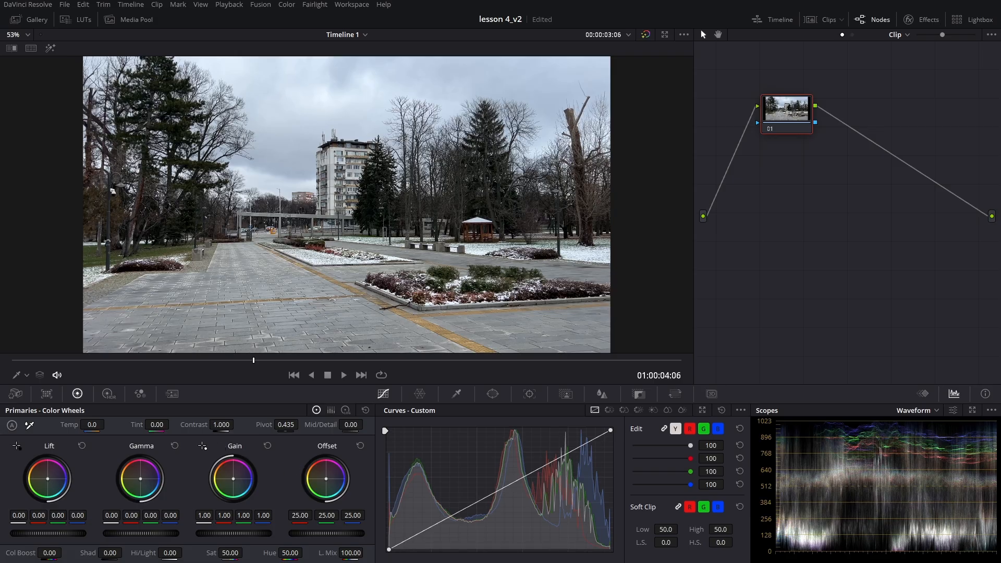
{"action": "left_click_drag", "start_coordinate": [221, 424], "coordinate": [237, 424]}
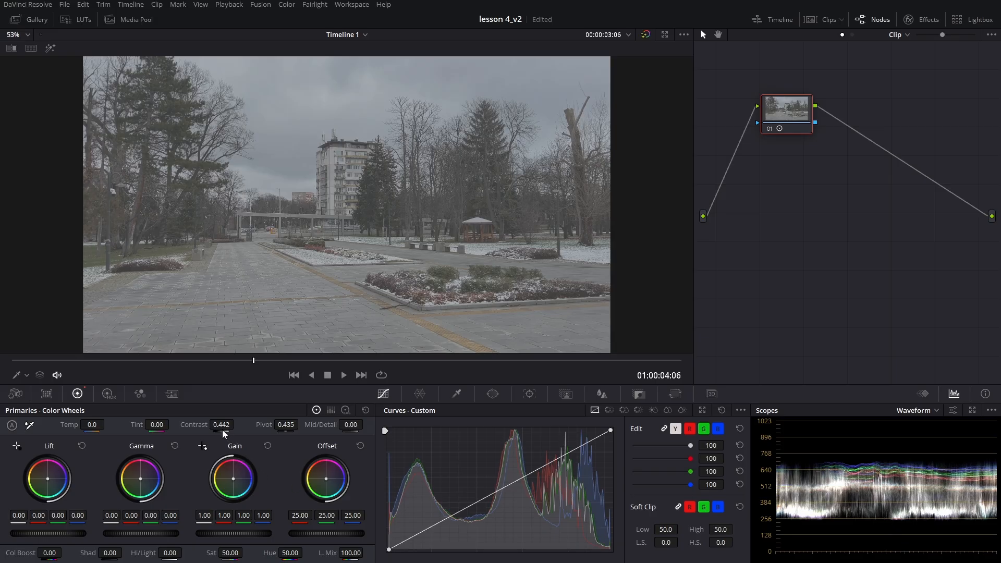
{"action": "mouse_move", "coordinate": [222, 429]}
{"action": "left_mouse_down"}
{"action": "mouse_move", "coordinate": [206, 430]}
{"action": "mouse_move", "coordinate": [237, 424]}
{"action": "mouse_move", "coordinate": [226, 428]}
{"action": "left_mouse_up"}
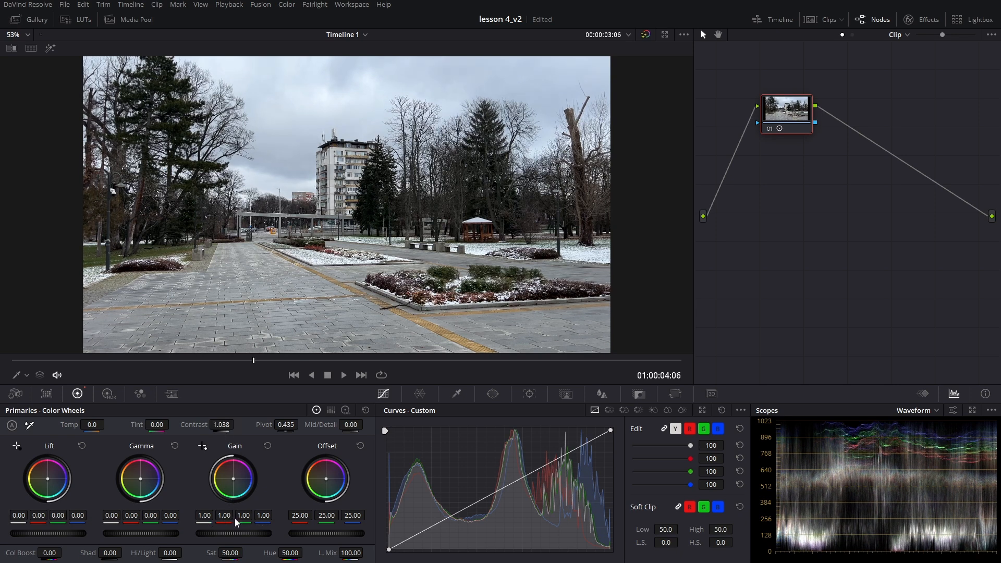
{"action": "double_click", "coordinate": [192, 425]}
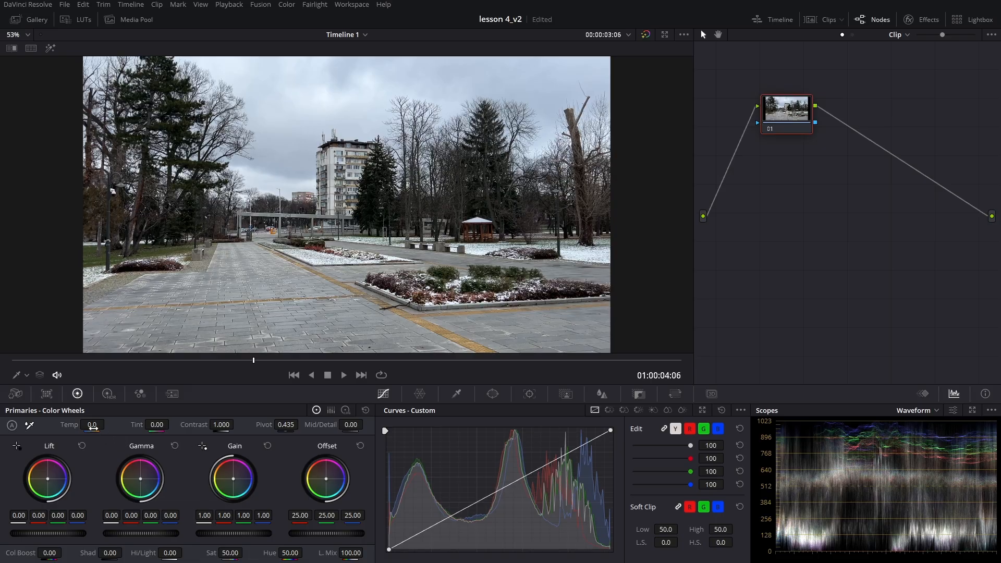
Save the project, try a Temp of -160.0, reset it, and raise Temp to 380.0
{"action": "key", "text": "ctrl+s"}
{"action": "mouse_move", "coordinate": [92, 425]}
{"action": "left_mouse_down"}
{"action": "mouse_move", "coordinate": [71, 425]}
{"action": "mouse_move", "coordinate": [108, 425]}
{"action": "left_mouse_up"}
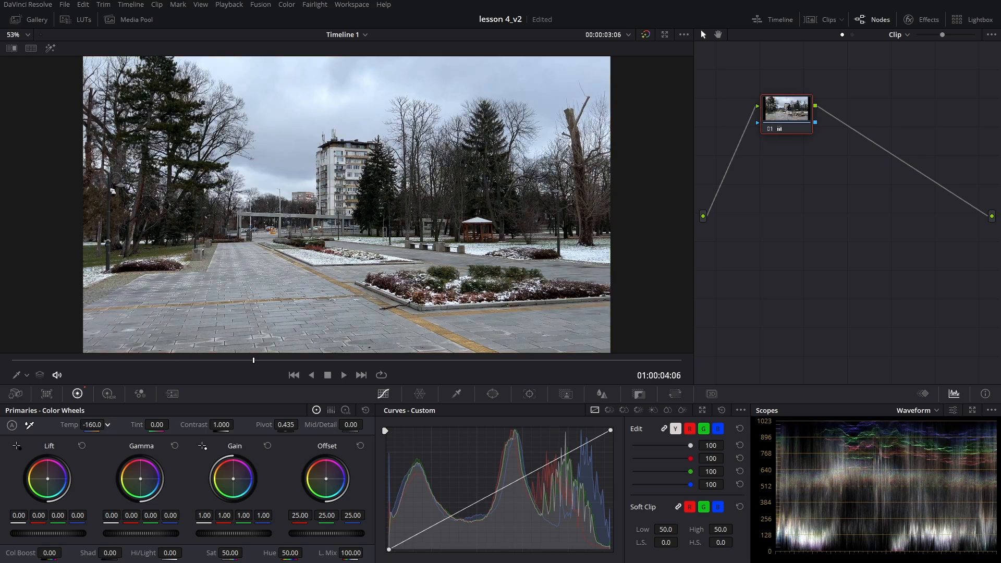
{"action": "double_click", "coordinate": [71, 426]}
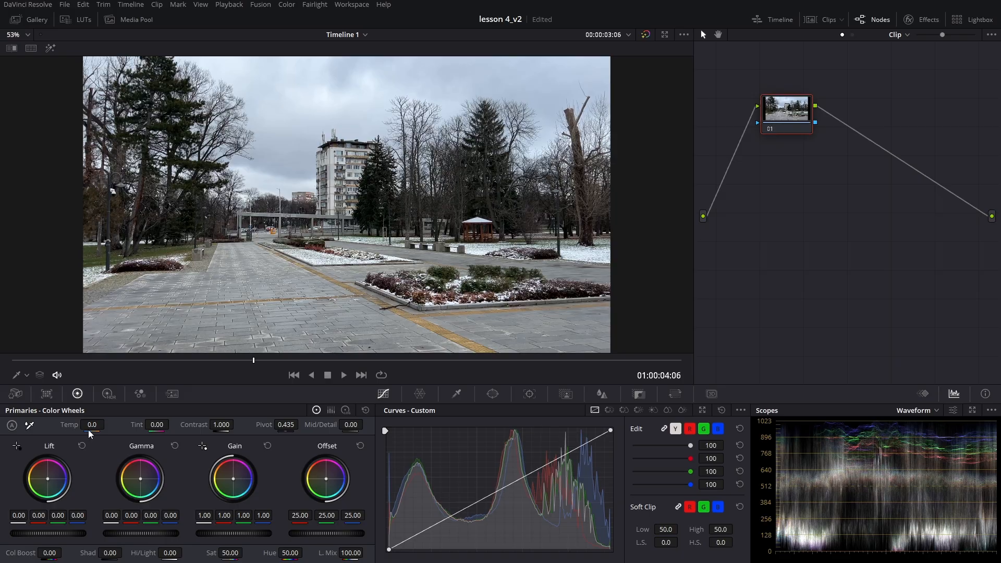
{"action": "left_click_drag", "start_coordinate": [96, 430], "coordinate": [107, 423]}
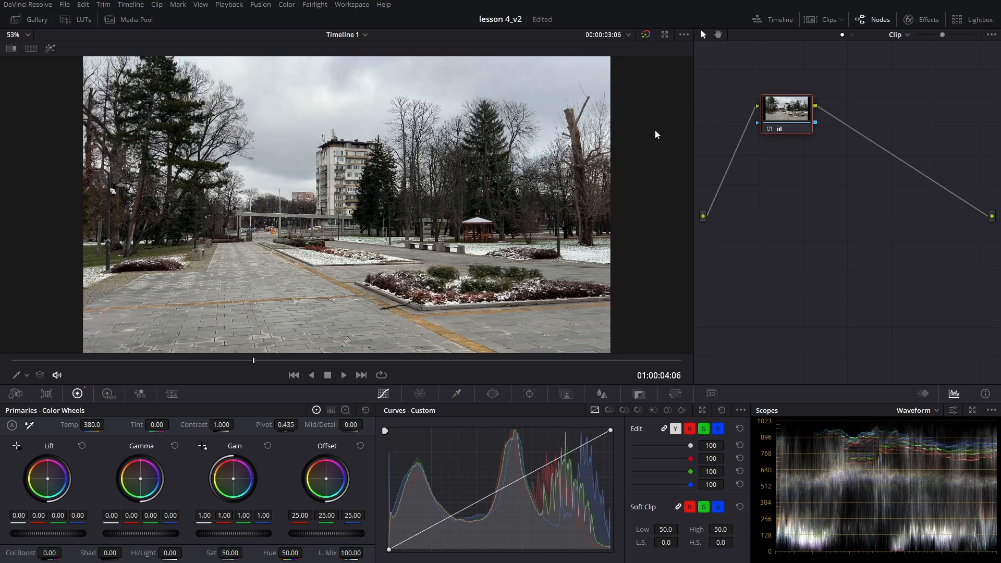
Toggle node 01 off and on repeatedly to compare the warmer image with the original, leaving the node disabled
{"action": "left_click", "coordinate": [771, 129]}
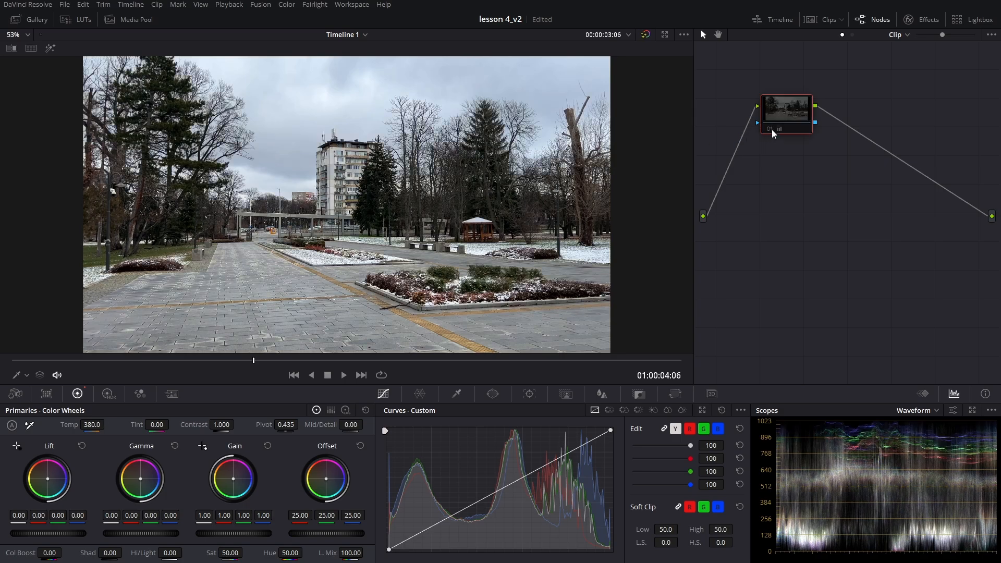
{"action": "left_click", "coordinate": [772, 130]}
{"action": "left_click", "coordinate": [770, 130]}
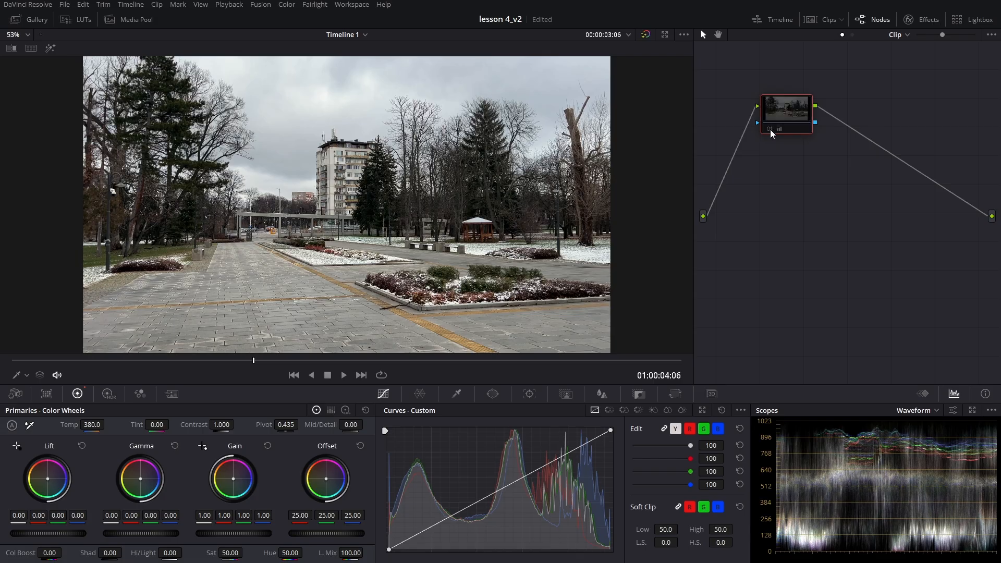
{"action": "left_click", "coordinate": [770, 129]}
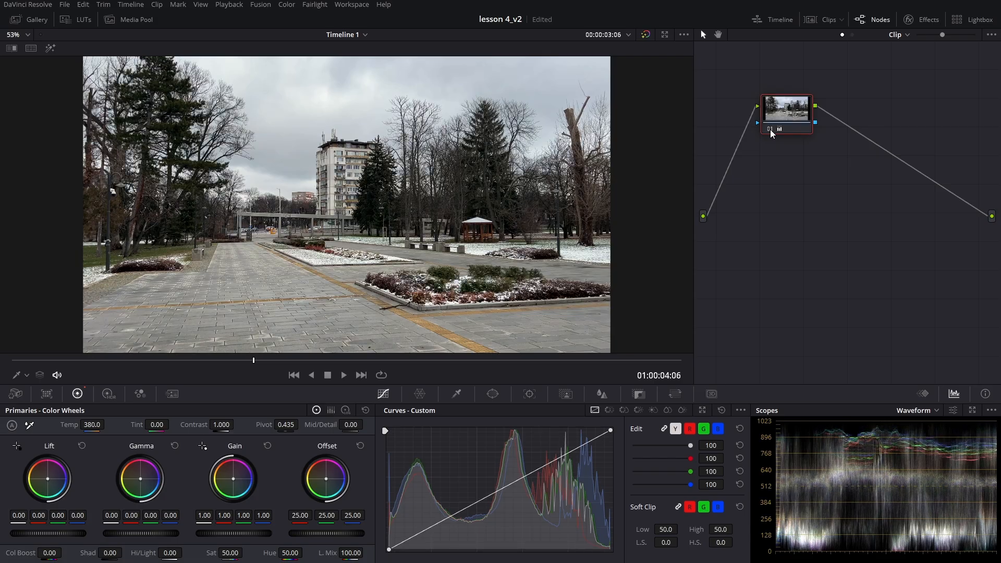
{"action": "left_click", "coordinate": [770, 128]}
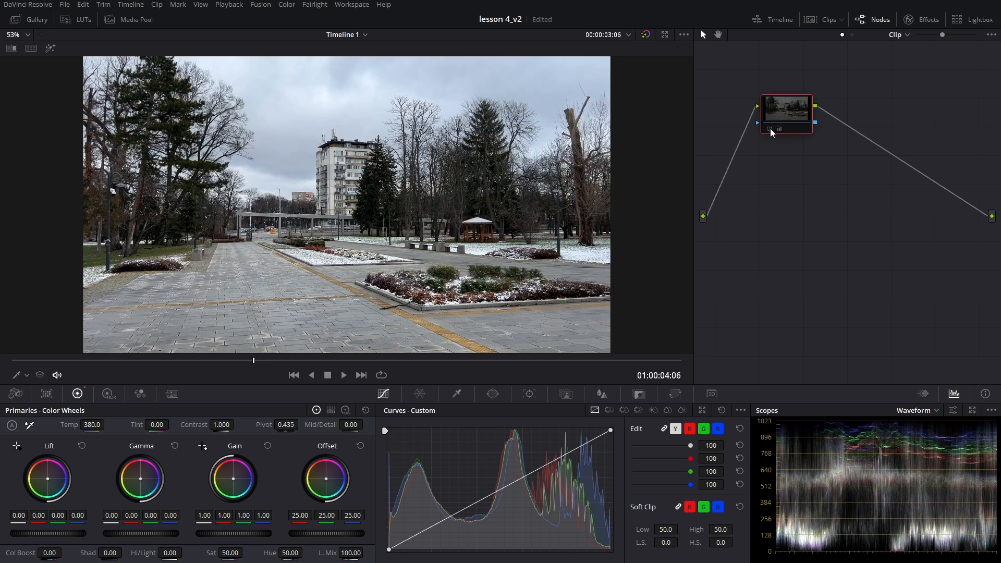
{"action": "left_click", "coordinate": [770, 128]}
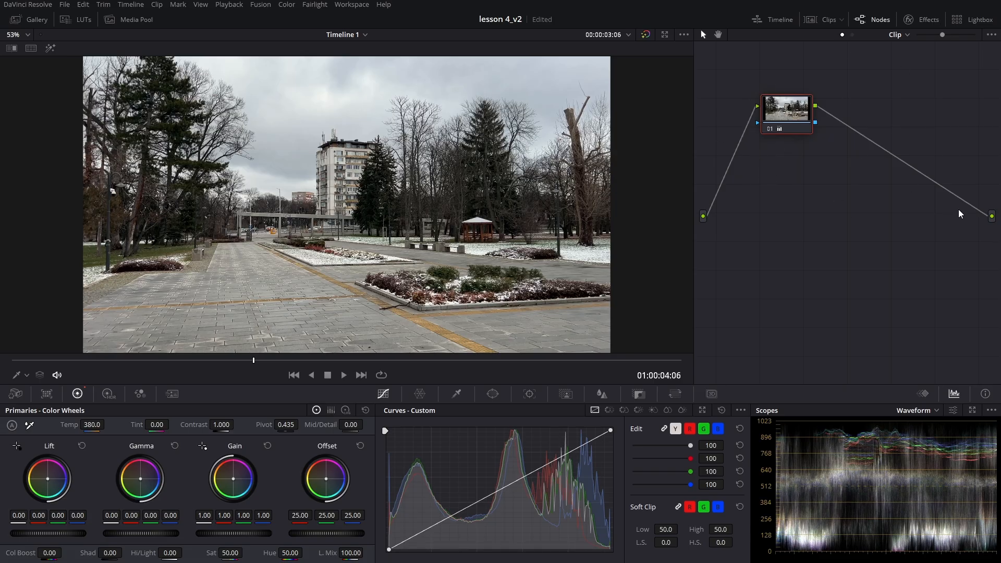
{"action": "left_click", "coordinate": [769, 130]}
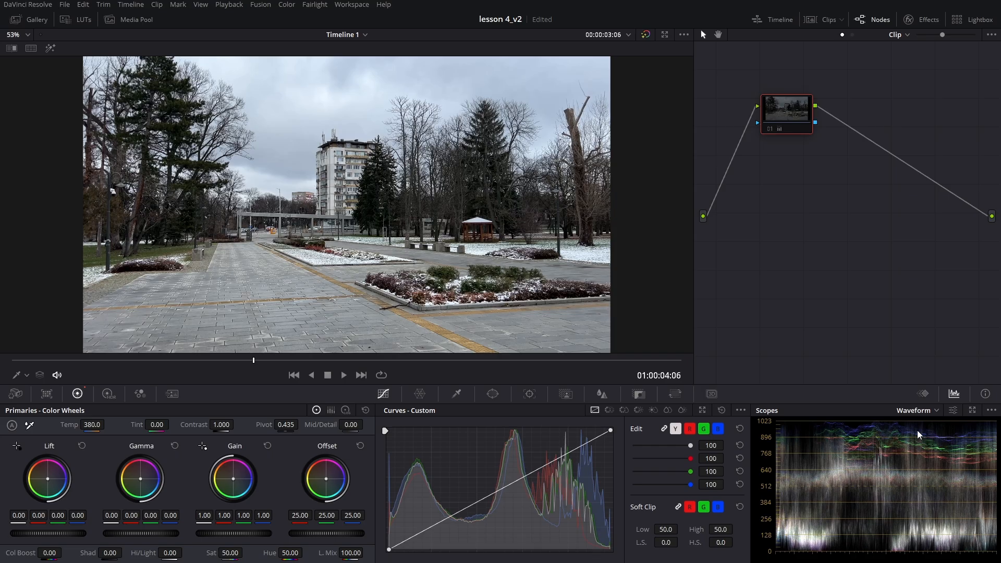
Change the scope to Parade, try a master Gain of 0.80 with node 01 enabled again, and reset all primaries
{"action": "left_click", "coordinate": [937, 409]}
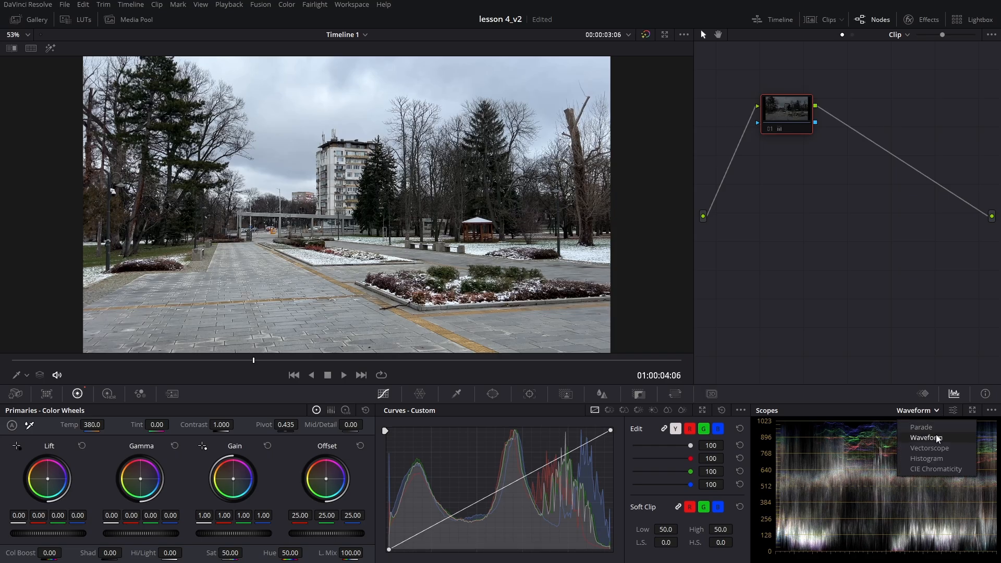
{"action": "left_click", "coordinate": [936, 427]}
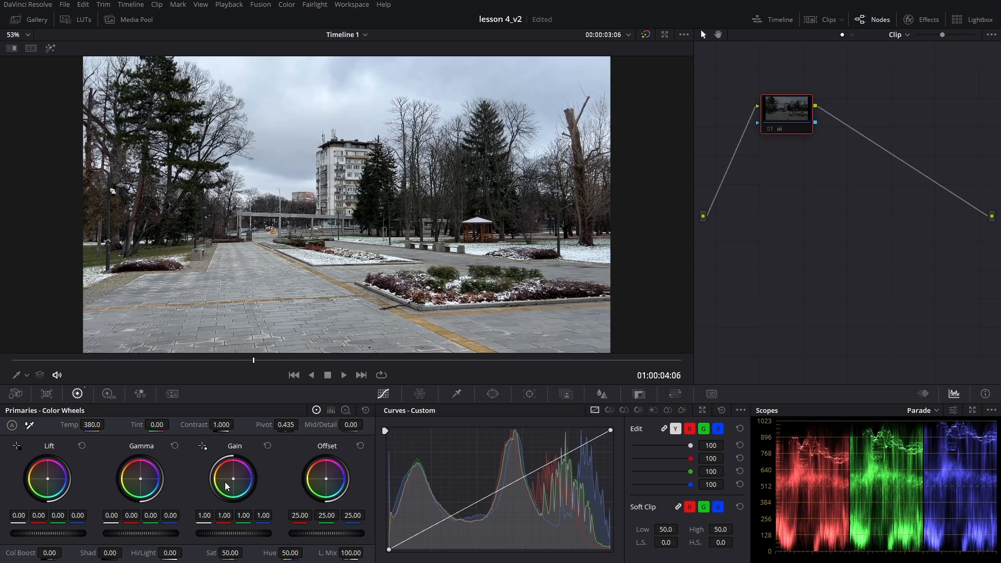
{"action": "mouse_move", "coordinate": [239, 533]}
{"action": "left_mouse_down"}
{"action": "mouse_move", "coordinate": [217, 533]}
{"action": "mouse_move", "coordinate": [253, 533]}
{"action": "left_mouse_up"}
{"action": "left_click", "coordinate": [768, 130]}
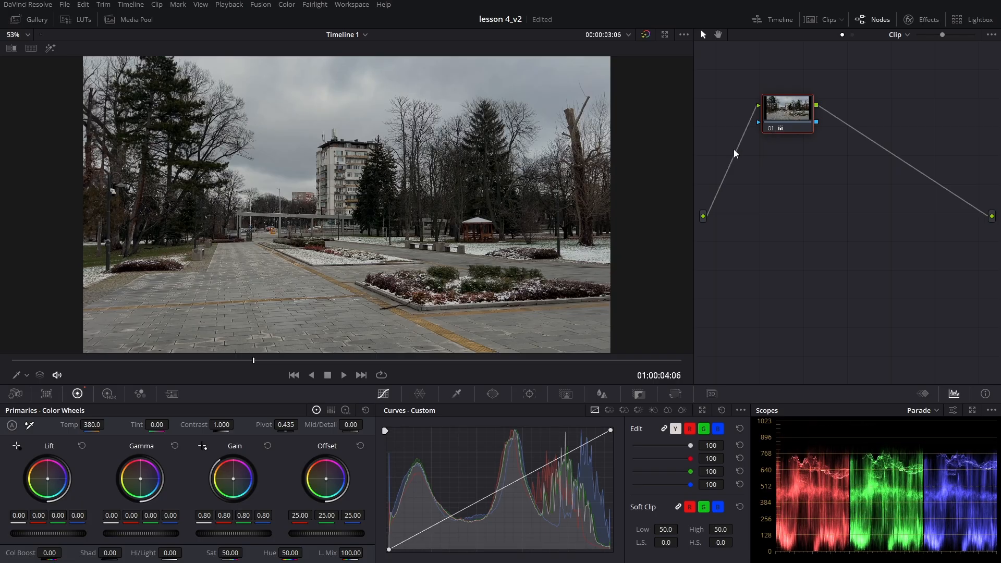
{"action": "left_click", "coordinate": [365, 410]}
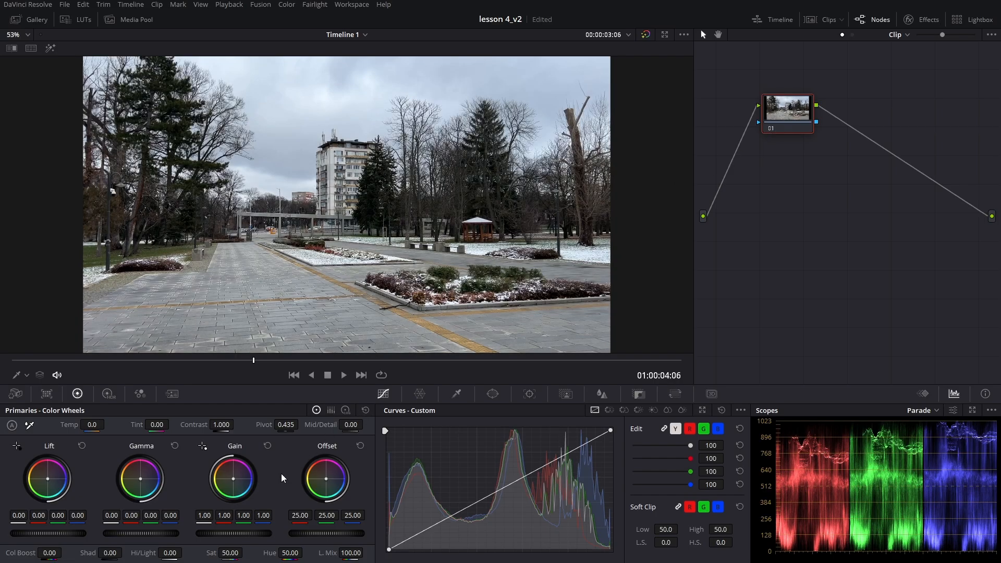
Test the master Gain wheel and Temp values of 60.0 and 150.0 against the parade scope, restoring the defaults
{"action": "mouse_move", "coordinate": [237, 533]}
{"action": "left_mouse_down"}
{"action": "mouse_move", "coordinate": [209, 534]}
{"action": "mouse_move", "coordinate": [237, 533]}
{"action": "left_mouse_up"}
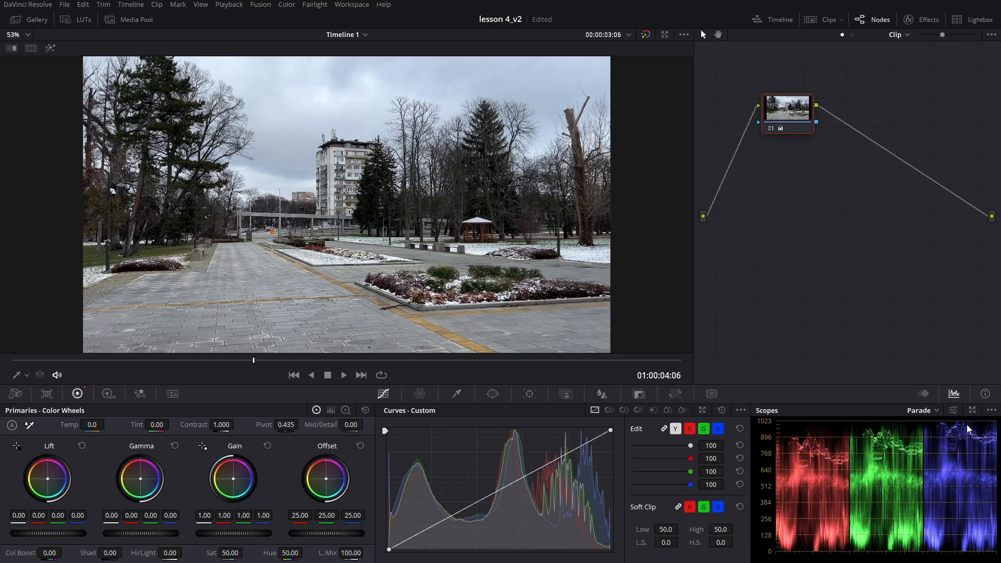
{"action": "mouse_move", "coordinate": [92, 424]}
{"action": "left_mouse_down"}
{"action": "mouse_move", "coordinate": [187, 424]}
{"action": "mouse_move", "coordinate": [108, 427]}
{"action": "left_mouse_up"}
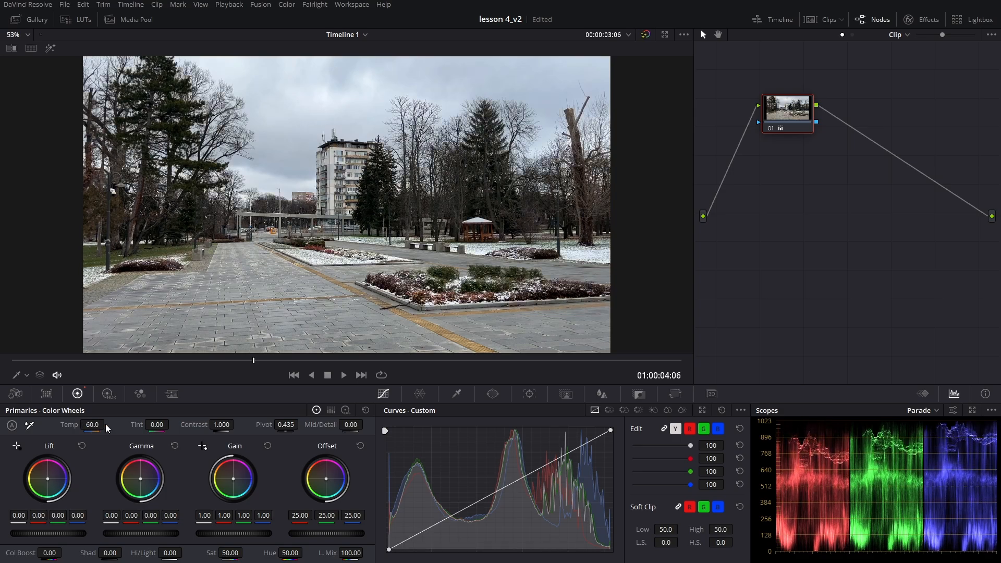
{"action": "double_click", "coordinate": [66, 426]}
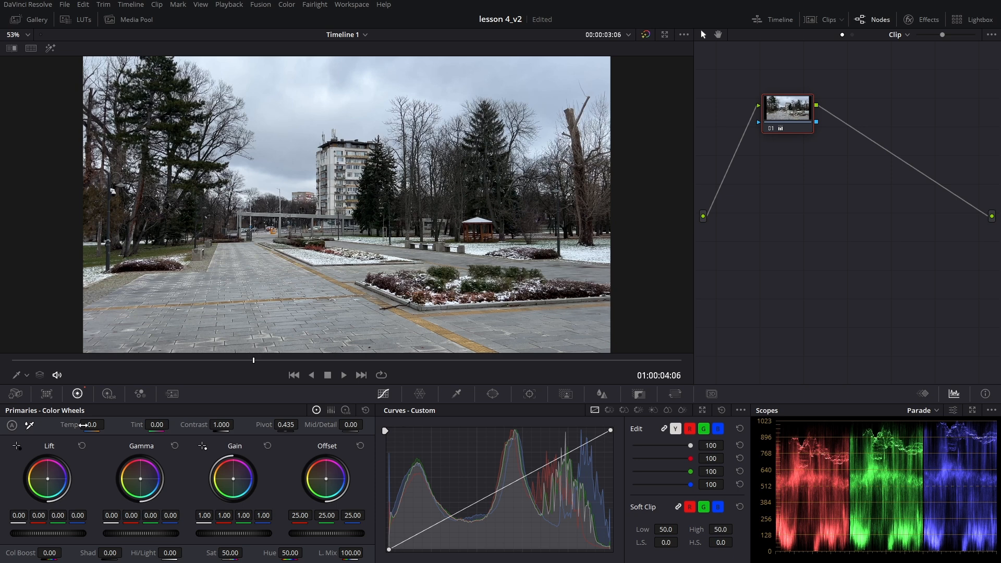
{"action": "left_click_drag", "start_coordinate": [84, 425], "coordinate": [108, 423]}
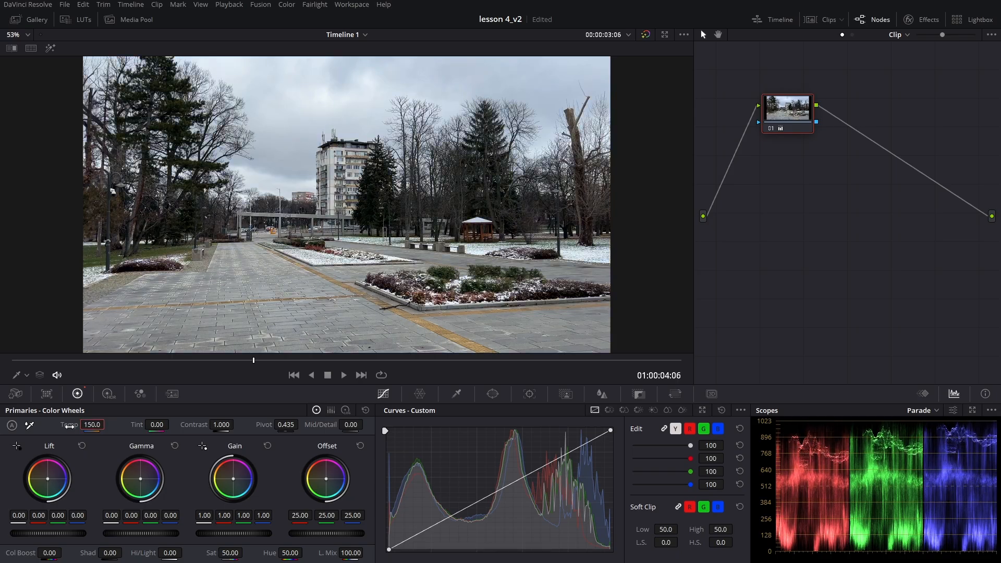
{"action": "double_click", "coordinate": [69, 425]}
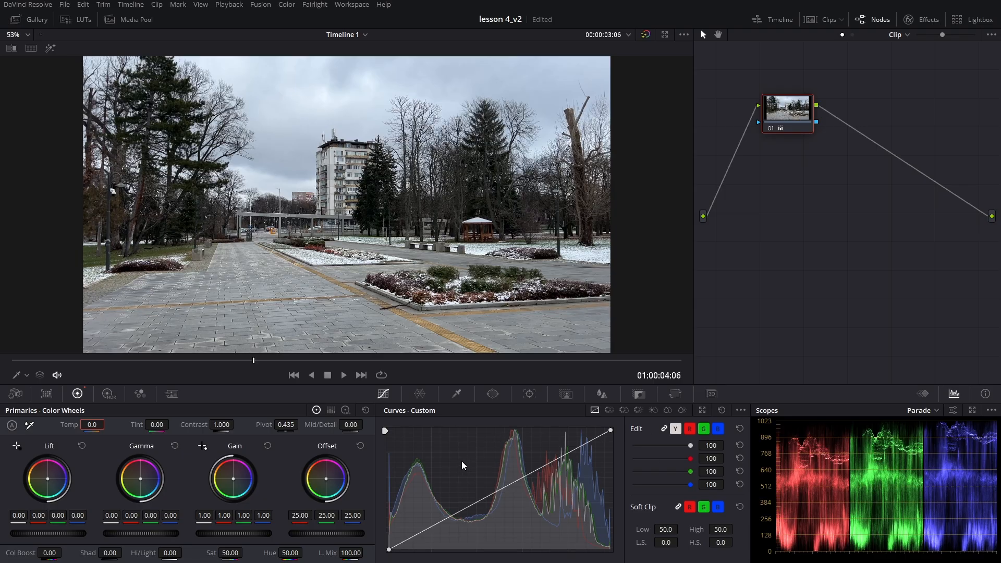
View the primaries as Color Bars, switch them to Log Wheels, and lower the log Shadow wheel to -0.07
{"action": "left_click", "coordinate": [330, 410]}
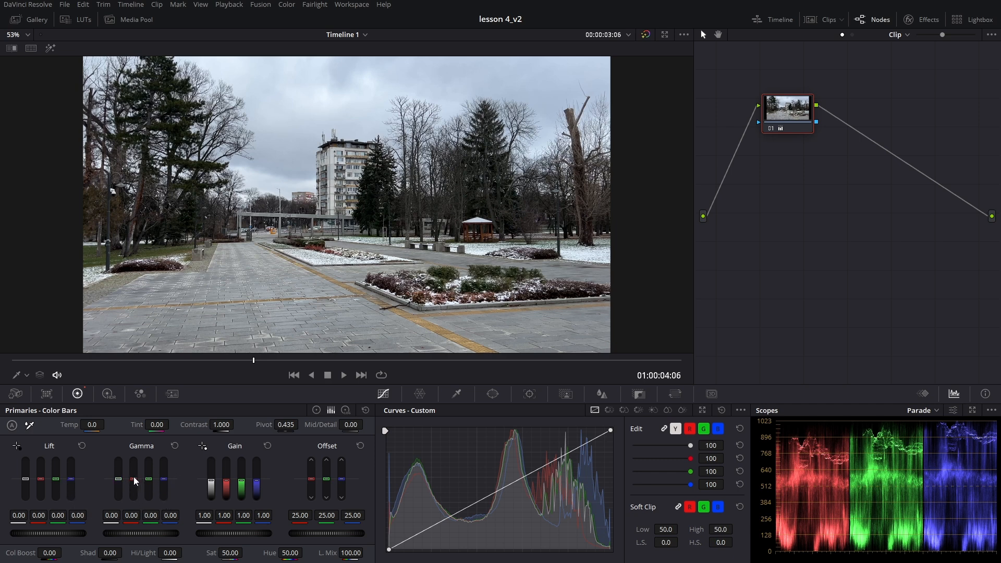
{"action": "left_click", "coordinate": [345, 410]}
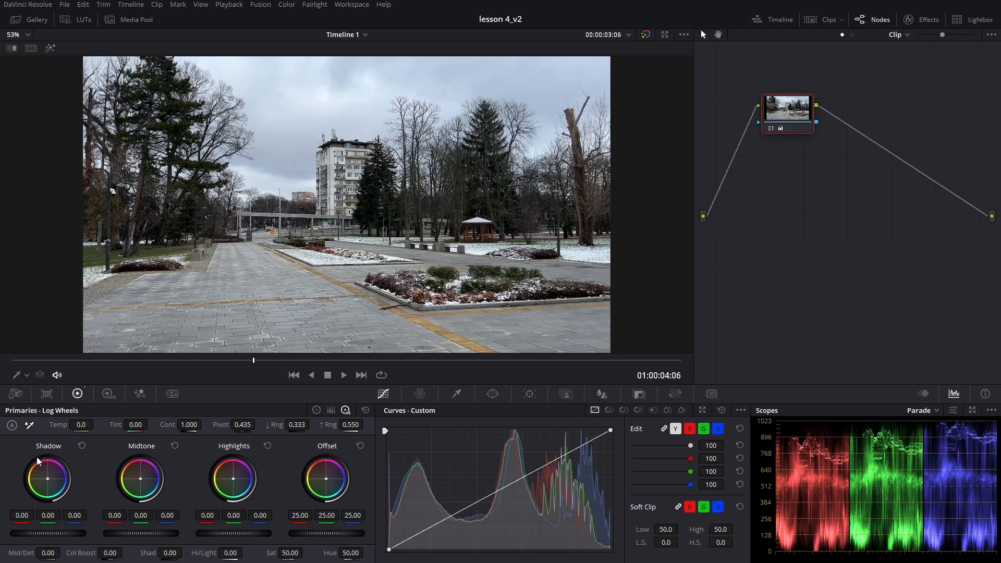
{"action": "left_click_drag", "start_coordinate": [48, 532], "coordinate": [38, 532]}
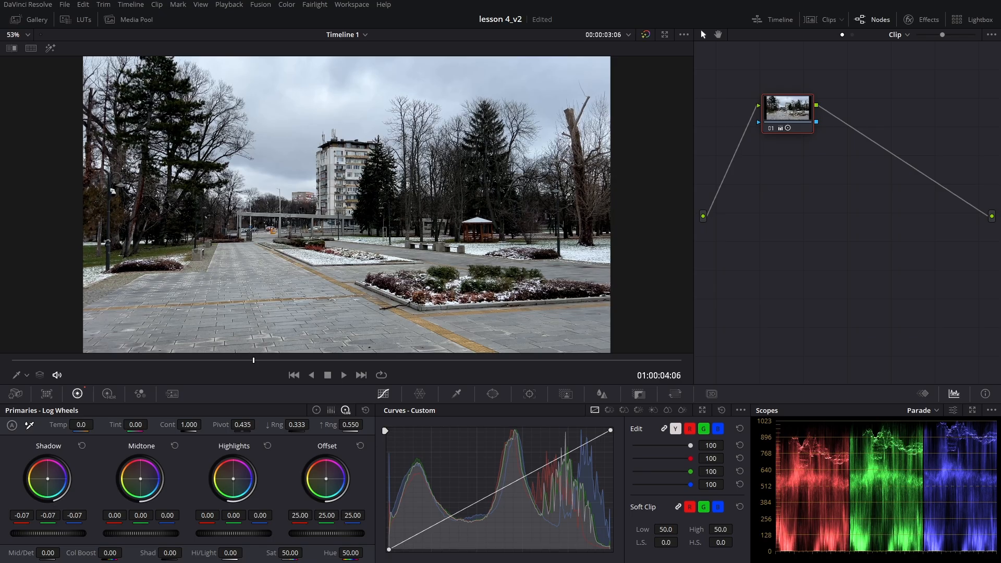
Change the scope to Waveform, and try -0.07 on the log Shadow wheel and -0.09 on the log Highlights wheel
{"action": "left_click", "coordinate": [924, 411]}
{"action": "left_click", "coordinate": [929, 436]}
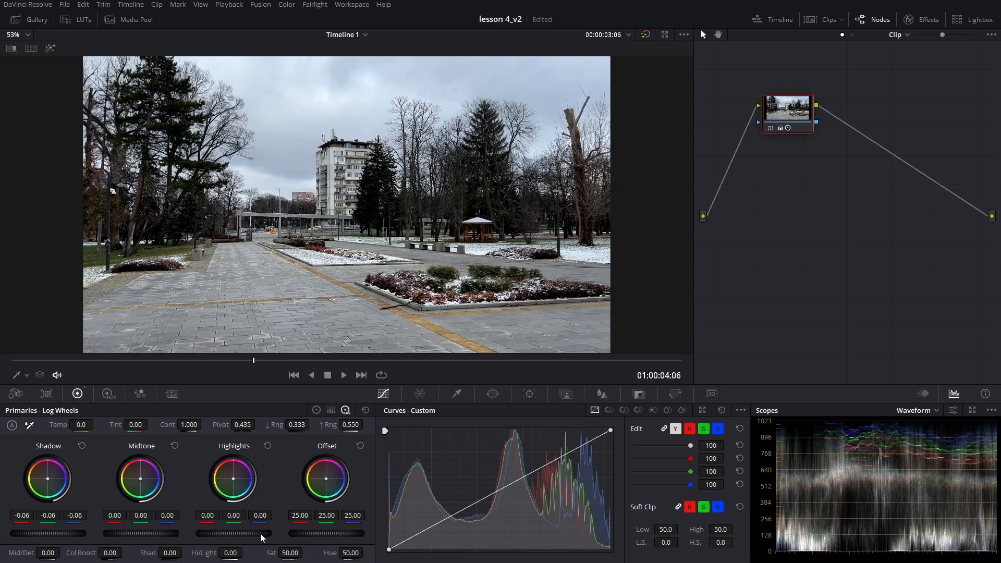
{"action": "mouse_move", "coordinate": [40, 533]}
{"action": "left_mouse_down"}
{"action": "mouse_move", "coordinate": [66, 533]}
{"action": "mouse_move", "coordinate": [21, 533]}
{"action": "mouse_move", "coordinate": [52, 533]}
{"action": "mouse_move", "coordinate": [41, 534]}
{"action": "left_mouse_up"}
{"action": "mouse_move", "coordinate": [226, 535]}
{"action": "left_mouse_down"}
{"action": "mouse_move", "coordinate": [241, 533]}
{"action": "mouse_move", "coordinate": [213, 533]}
{"action": "mouse_move", "coordinate": [224, 533]}
{"action": "left_mouse_up"}
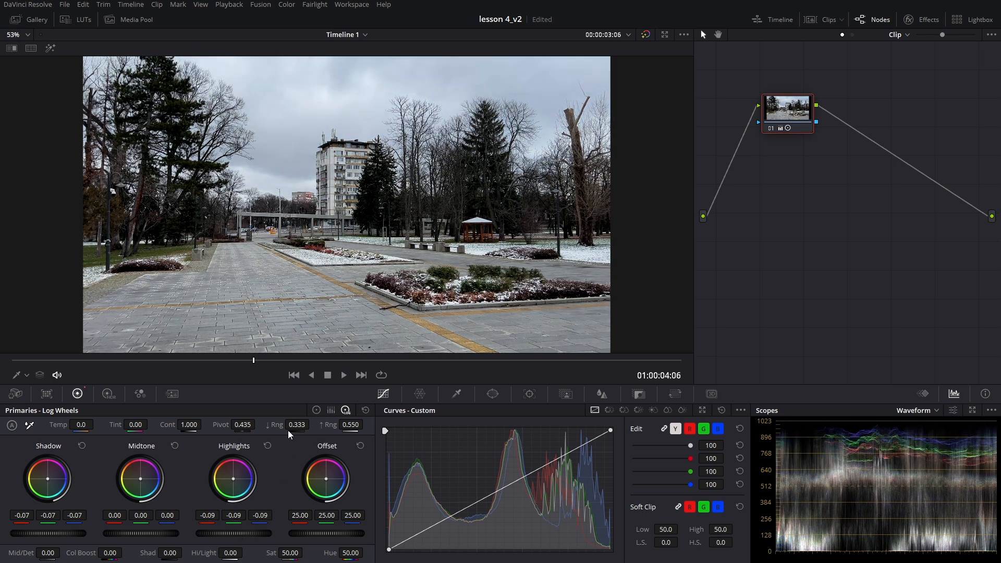
Reset all Log Wheels adjustments and return the primaries to Color Wheels
{"action": "left_click", "coordinate": [365, 410]}
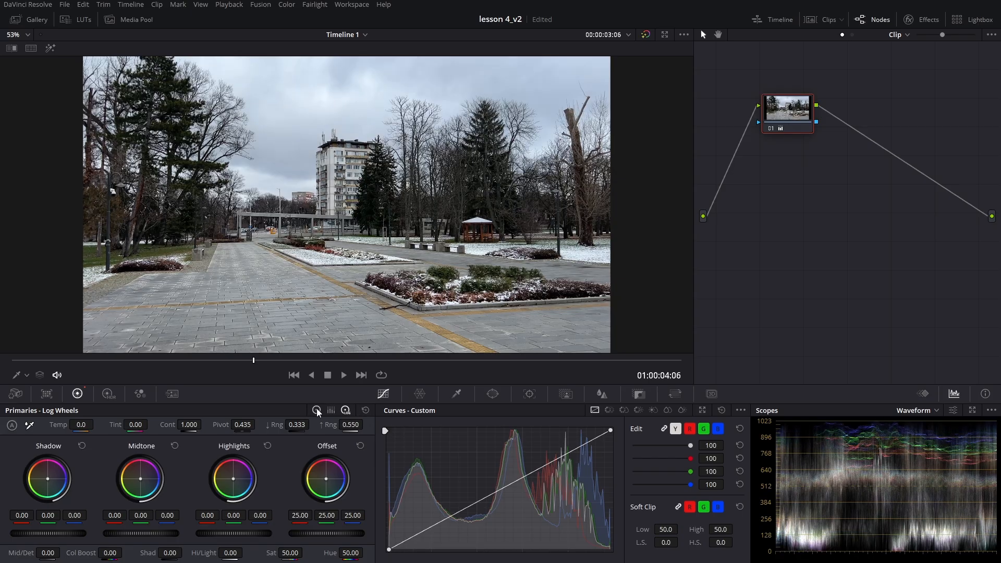
{"action": "left_click", "coordinate": [316, 410]}
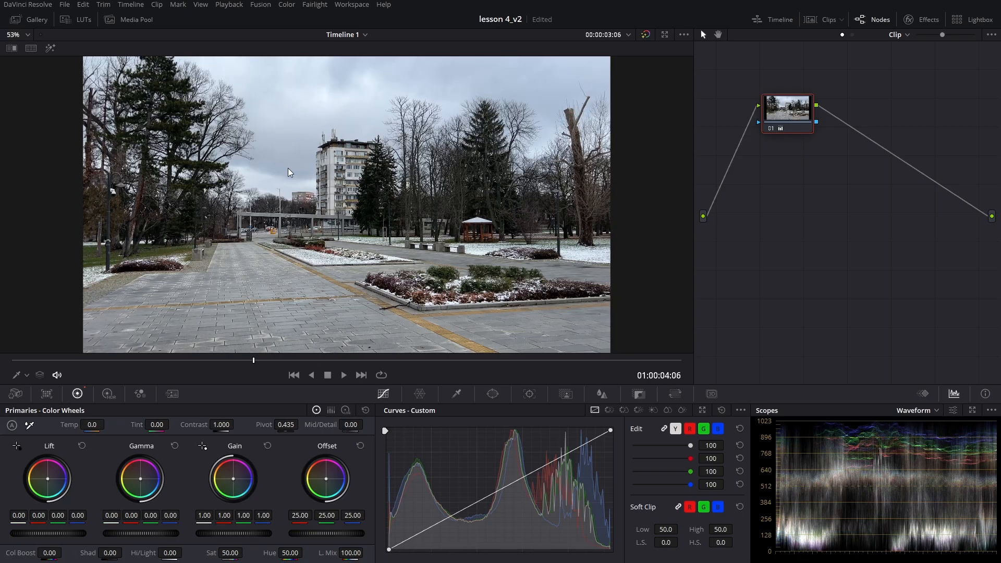